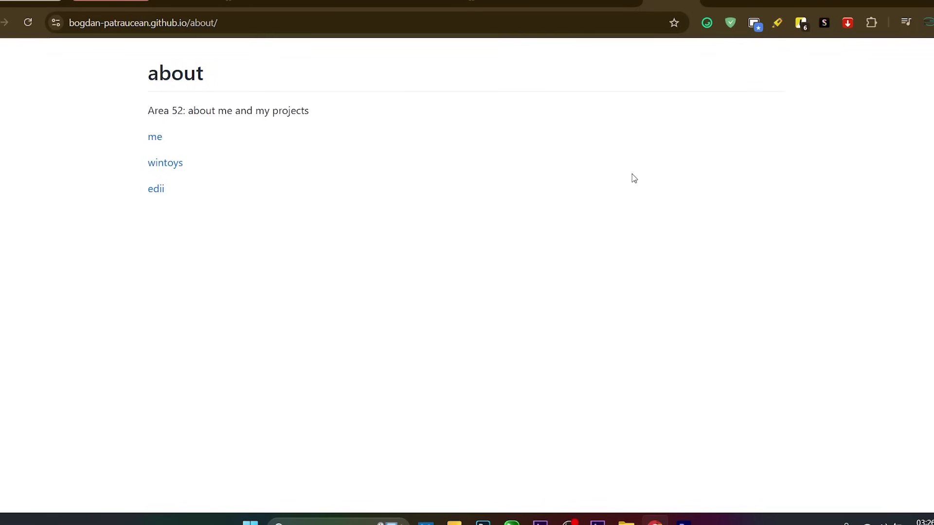
# - Open the wintoys project page from the about page and look through it
pyautogui.click(162, 172)
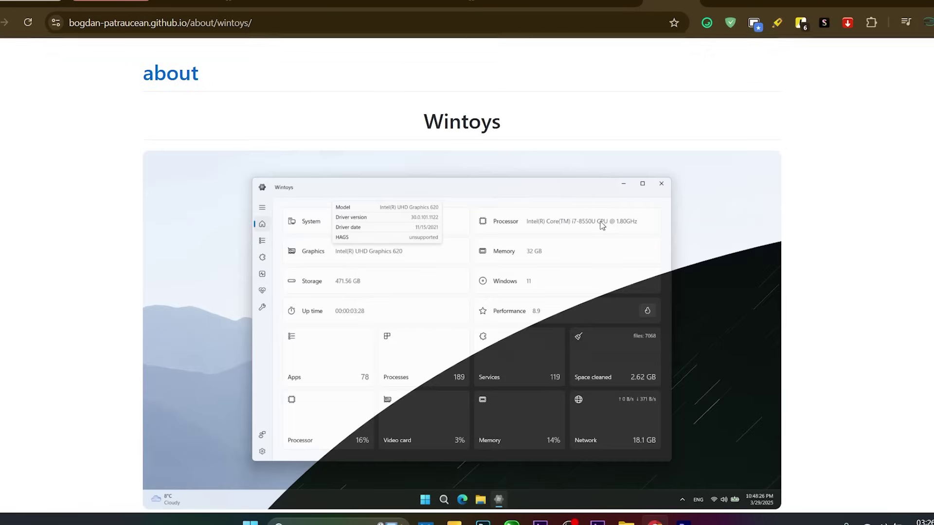
pyautogui.scroll(-5, 597, 264)
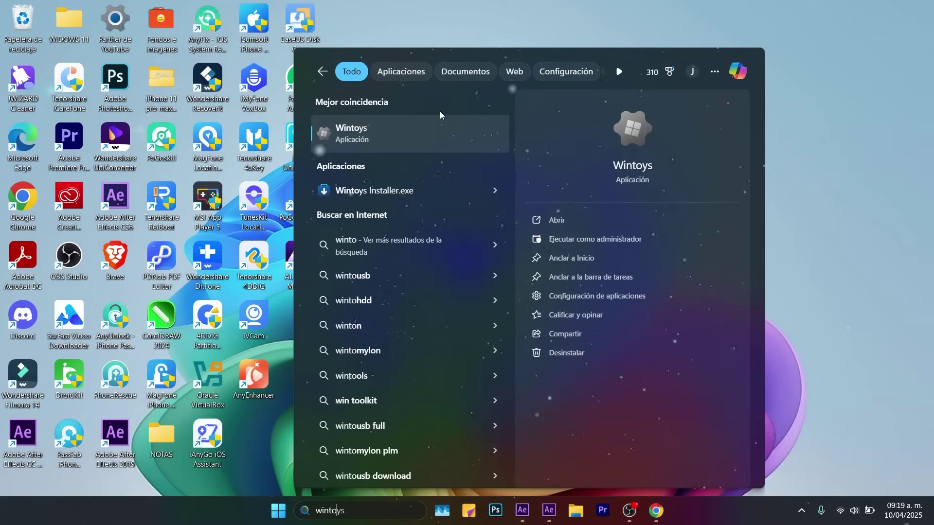
# - Launch Wintoys from the system search and hide the desktop icons behind its window
pyautogui.click(437, 137)
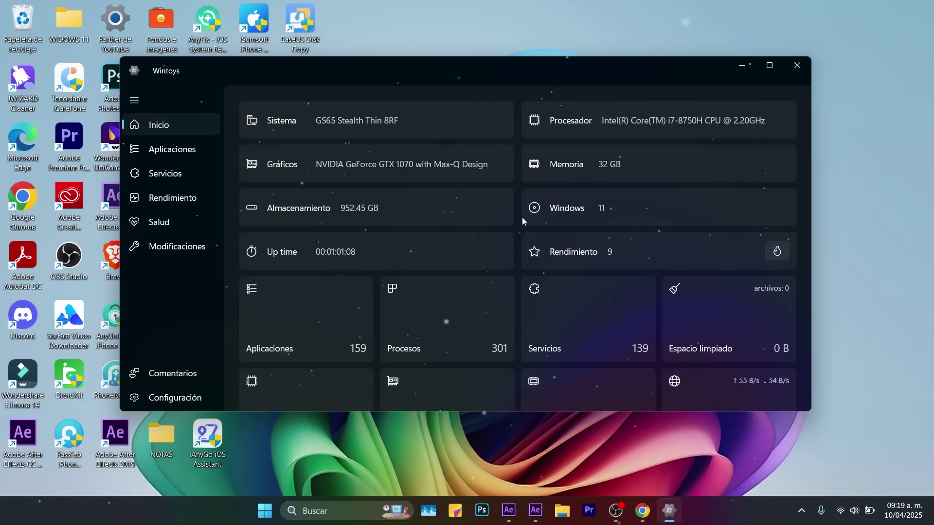
pyautogui.rightClick(443, 15)
pyautogui.moveTo(491, 31)
pyautogui.click(713, 136)
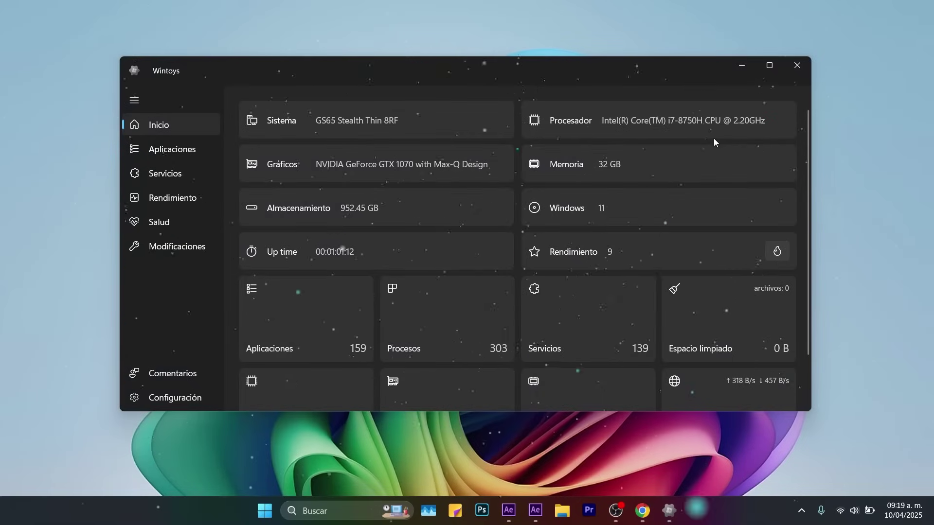
pyautogui.moveTo(532, 74); pyautogui.dragTo(527, 80)
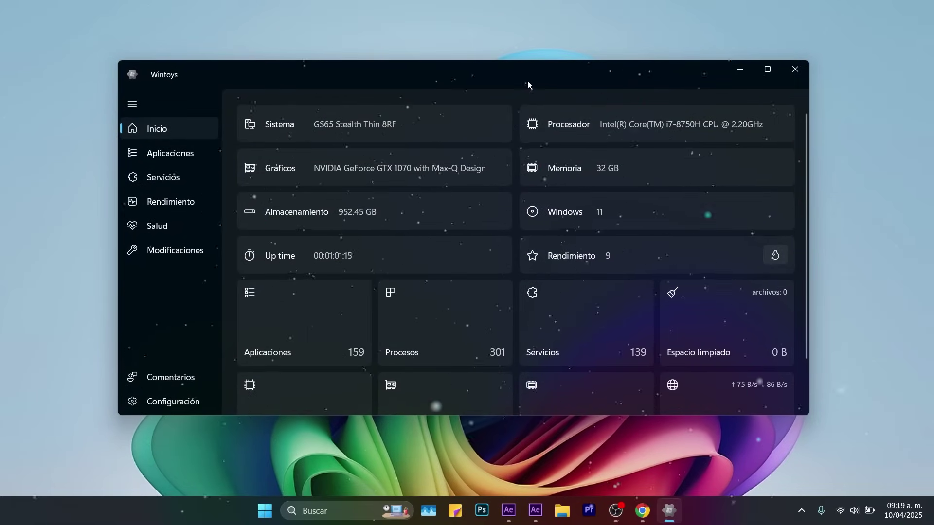
# - Open Wintoys' Configuración page and make the window taller to review its options
pyautogui.click(185, 400)
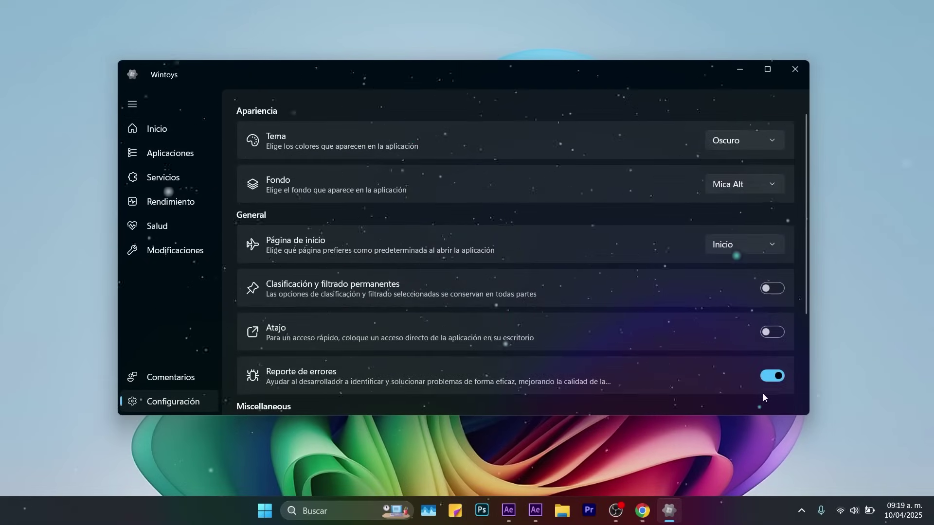
pyautogui.moveTo(785, 415); pyautogui.dragTo(784, 465)
pyautogui.moveTo(603, 76); pyautogui.dragTo(605, 53)
pyautogui.scroll(-3, 363, 383)
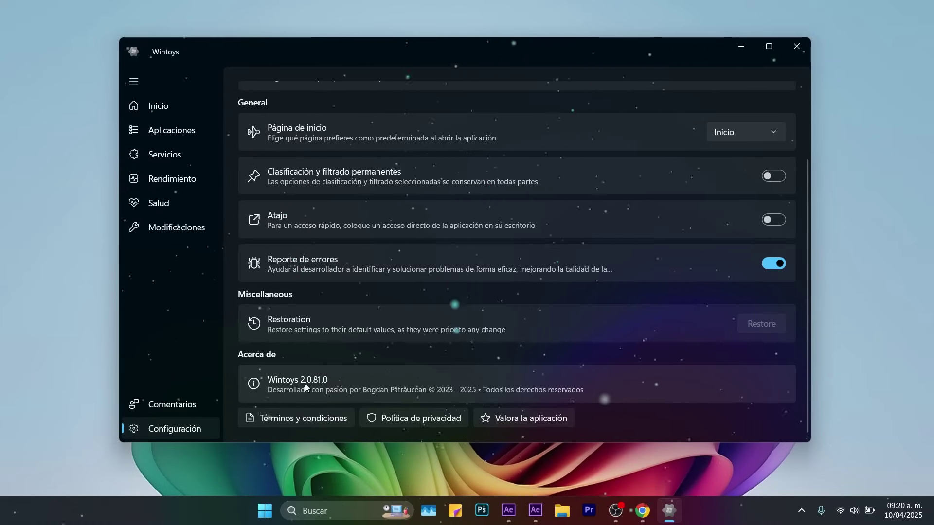
pyautogui.scroll(3, 334, 368)
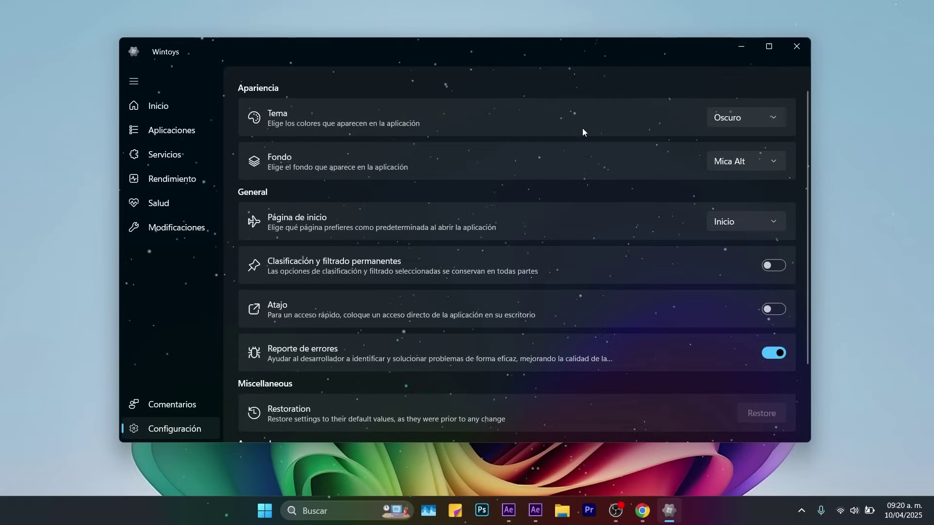
# - Try the Claro theme for the app and switch it back to Oscuro
pyautogui.click(757, 118)
pyautogui.click(748, 95)
pyautogui.click(747, 121)
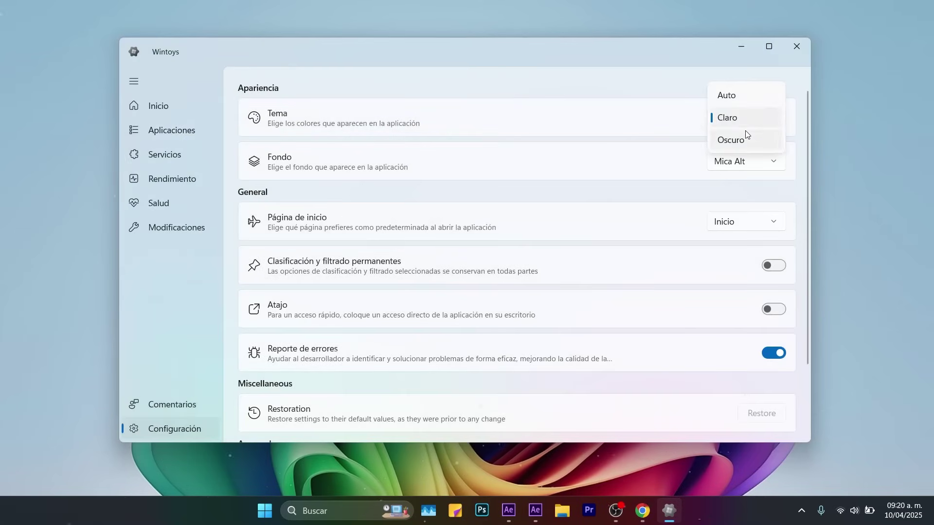
pyautogui.click(745, 133)
# - Try the Mica option for the app's Fondo setting and switch it back to Mica Alt
pyautogui.click(757, 159)
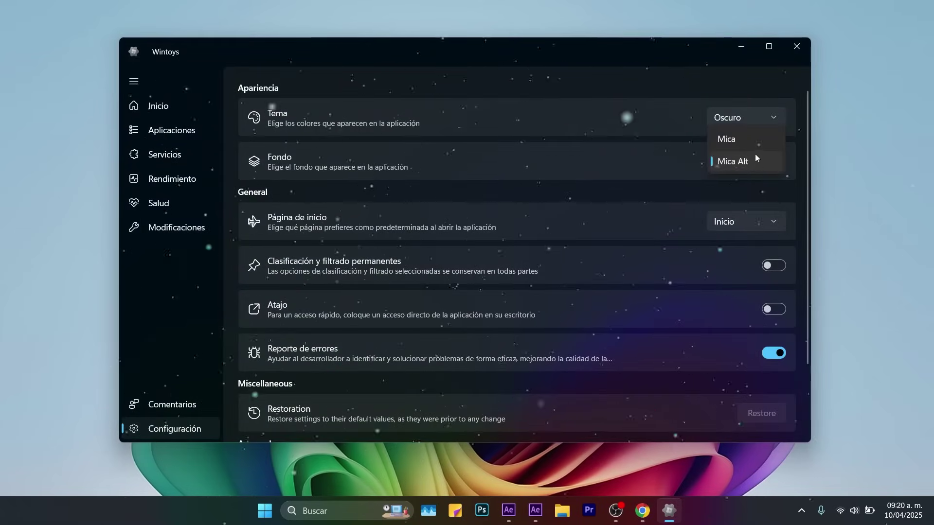
pyautogui.click(752, 143)
pyautogui.click(753, 163)
pyautogui.click(753, 182)
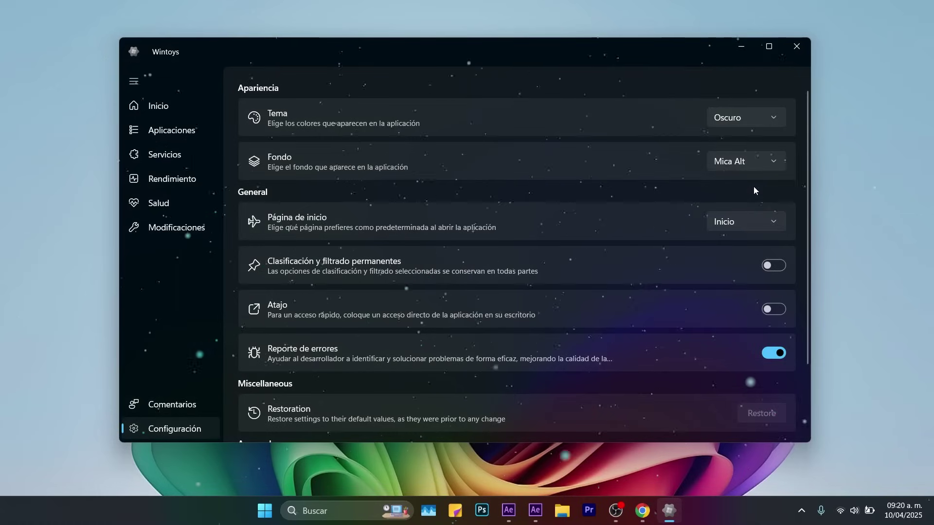
# - View the available choices for Página de inicio and look over the remaining settings
pyautogui.click(745, 222)
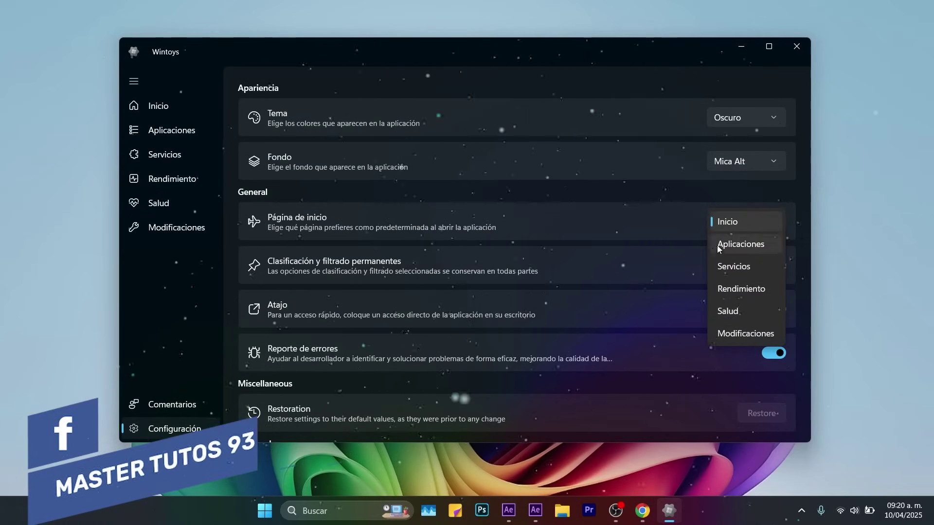
pyautogui.click(659, 208)
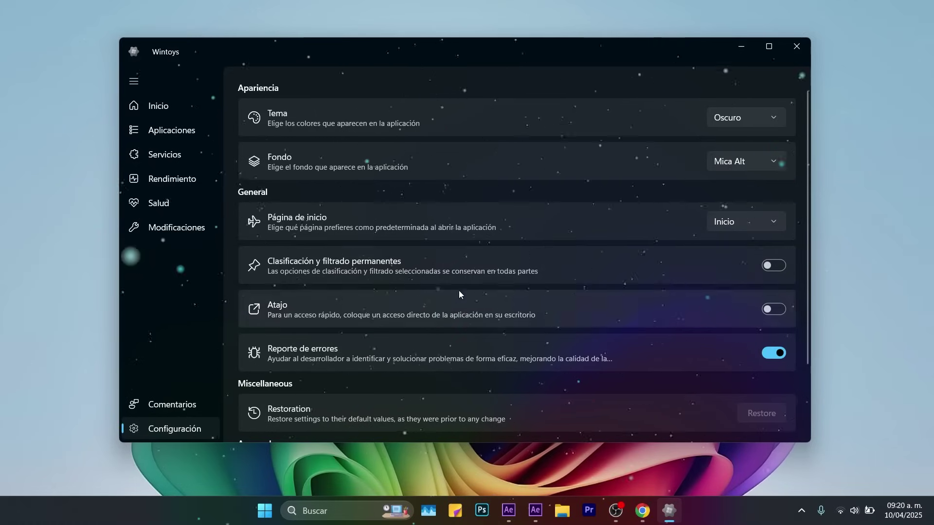
pyautogui.scroll(-2, 556, 292)
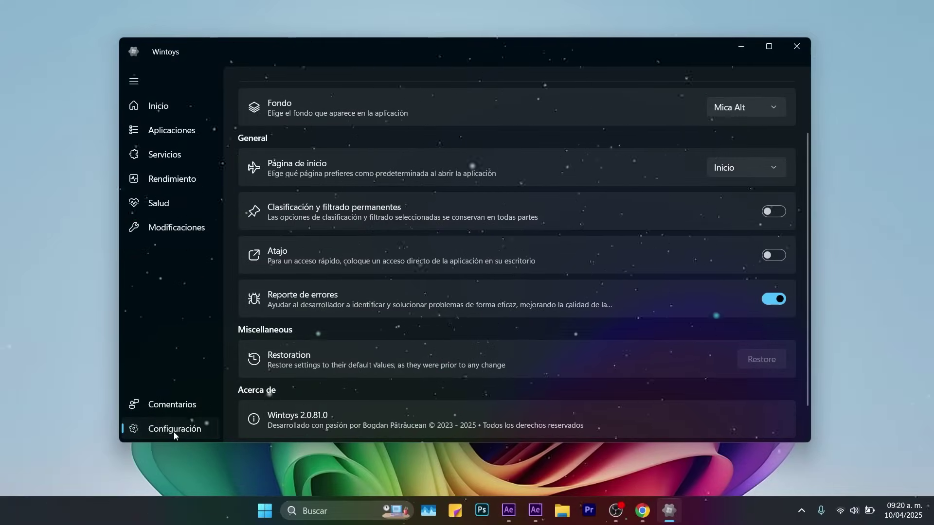
# - Go to the Inicio overview, run the Rendimiento assessment and look over the system tiles
pyautogui.click(164, 105)
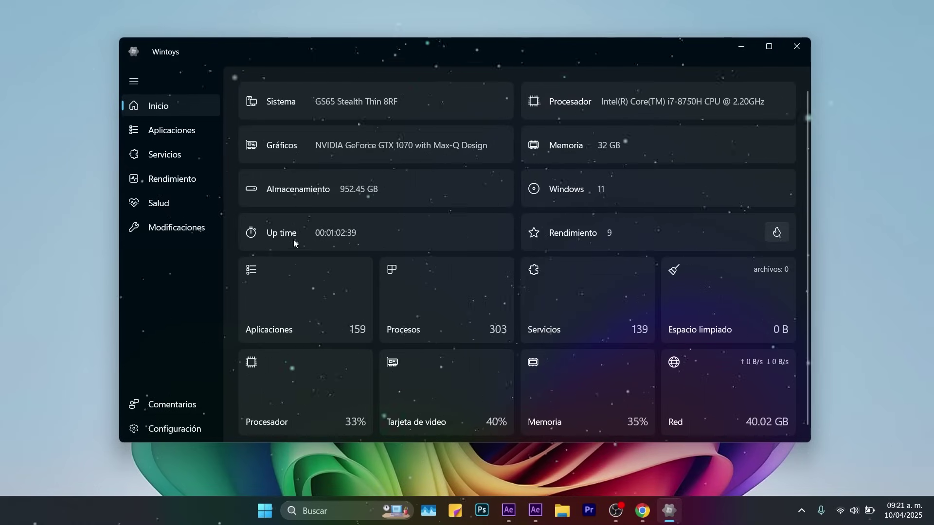
pyautogui.click(776, 233)
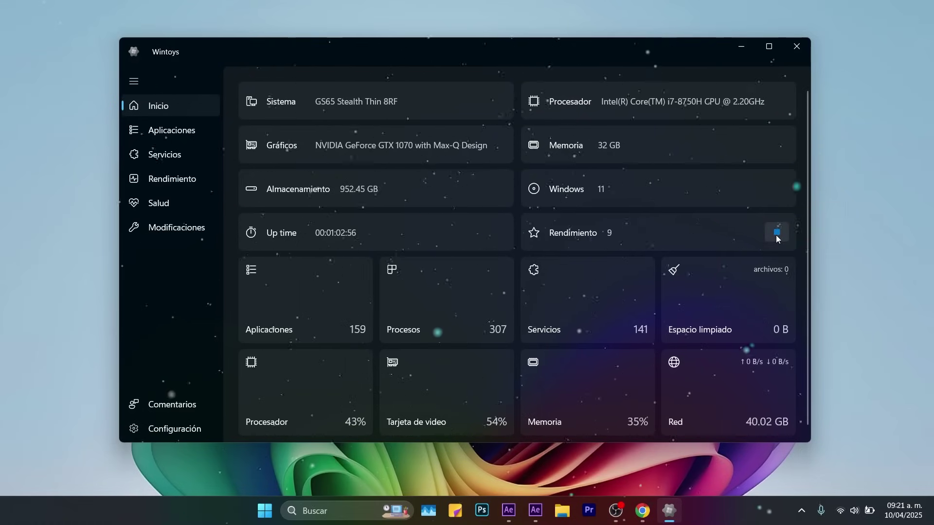
pyautogui.click(776, 234)
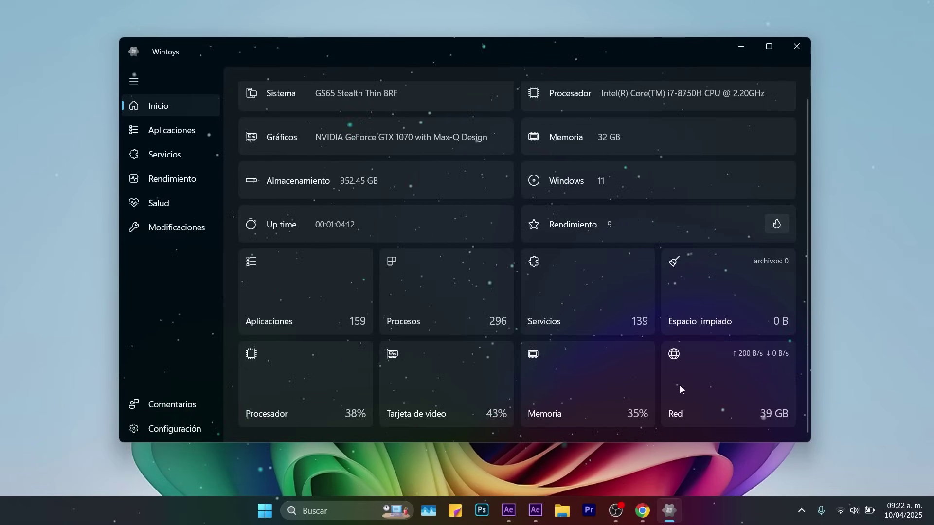
pyautogui.scroll(1, 445, 320)
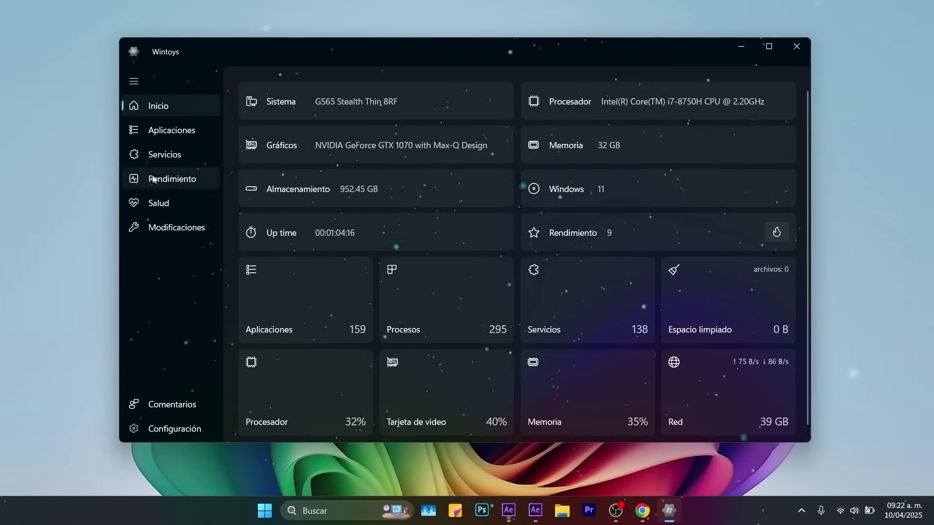
# - Open the Aplicaciones list and look through the installed programs with their sizes and install dates
pyautogui.click(170, 126)
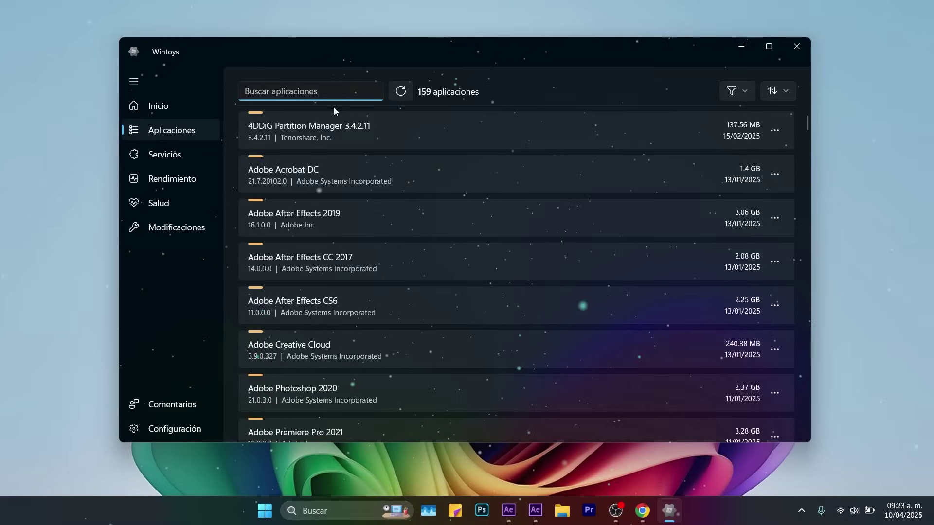
pyautogui.scroll(-5, 639, 217)
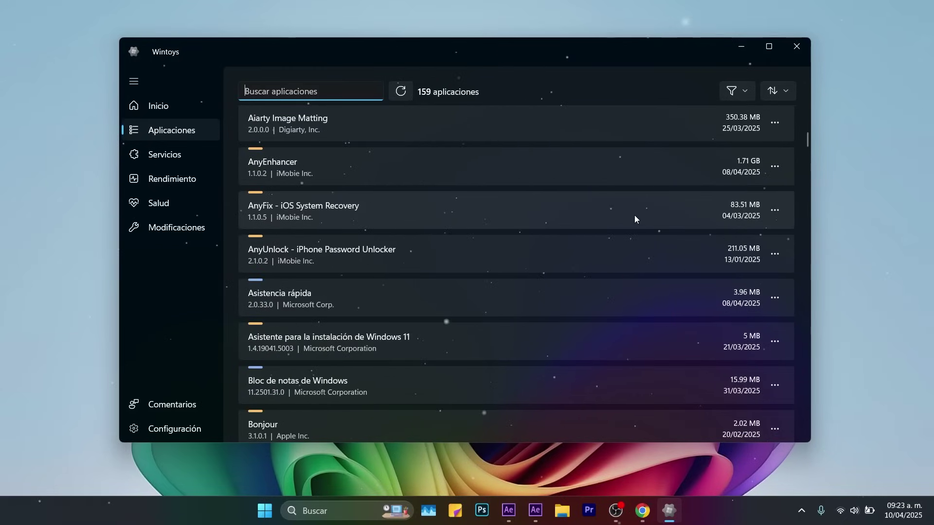
pyautogui.scroll(-5, 633, 218)
pyautogui.scroll(-5, 633, 223)
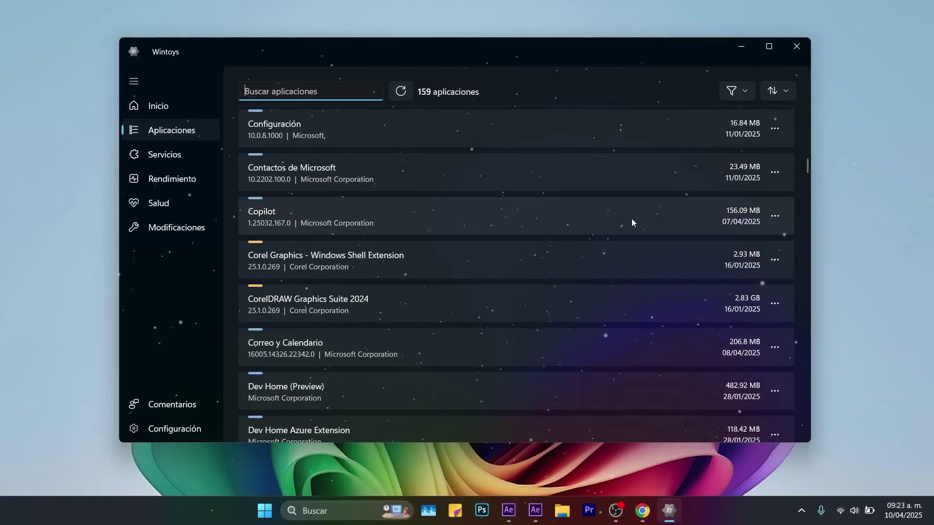
pyautogui.scroll(-5, 631, 222)
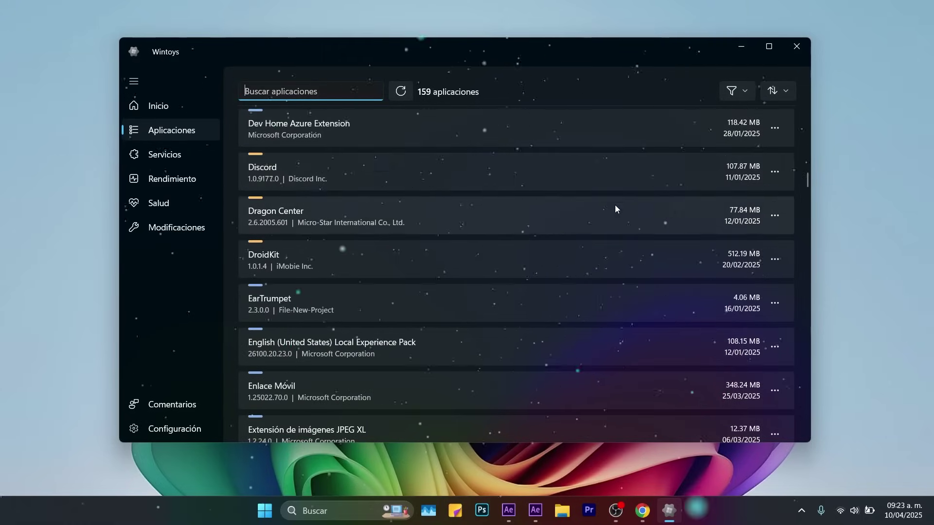
pyautogui.scroll(-1, 603, 272)
pyautogui.scroll(-2, 559, 297)
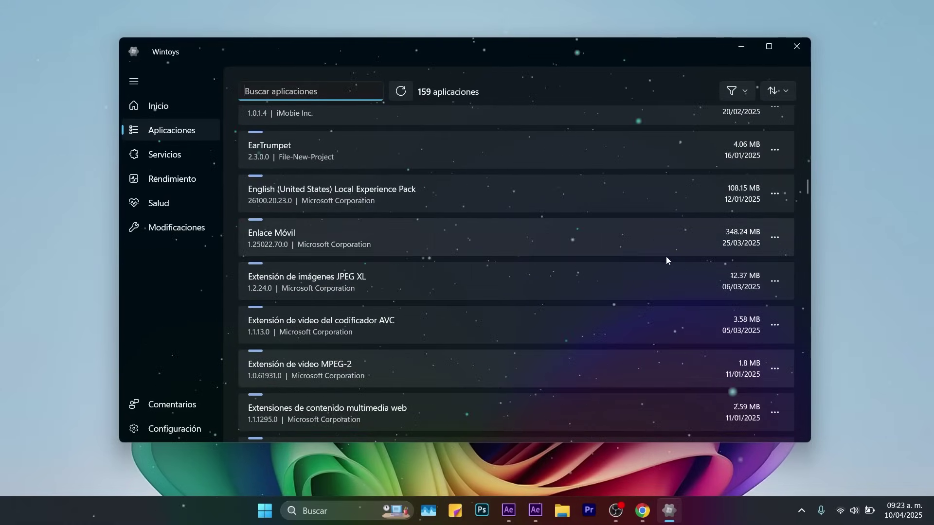
pyautogui.scroll(-3, 407, 238)
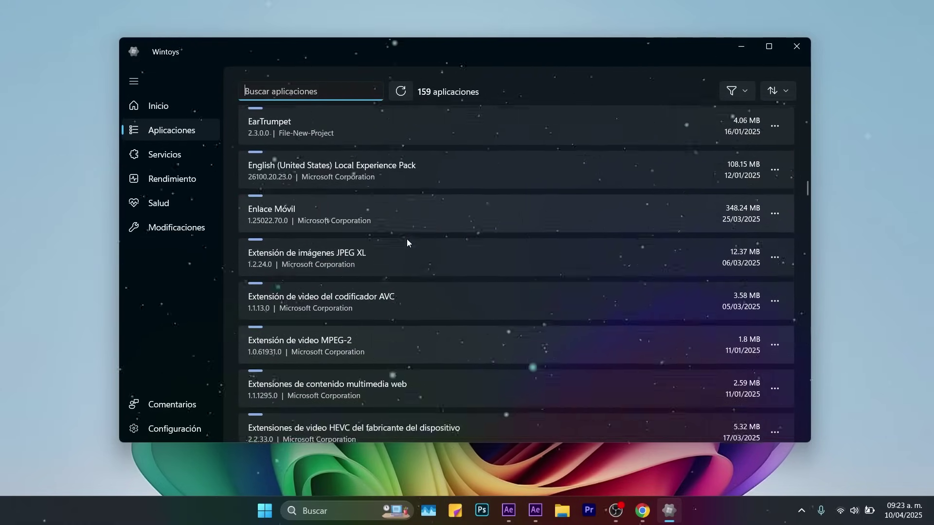
# - Browse the Servicios list and check the actions offered for the service Aplicación auxiliar de NetBIOS sobre TCP/IP
pyautogui.click(172, 155)
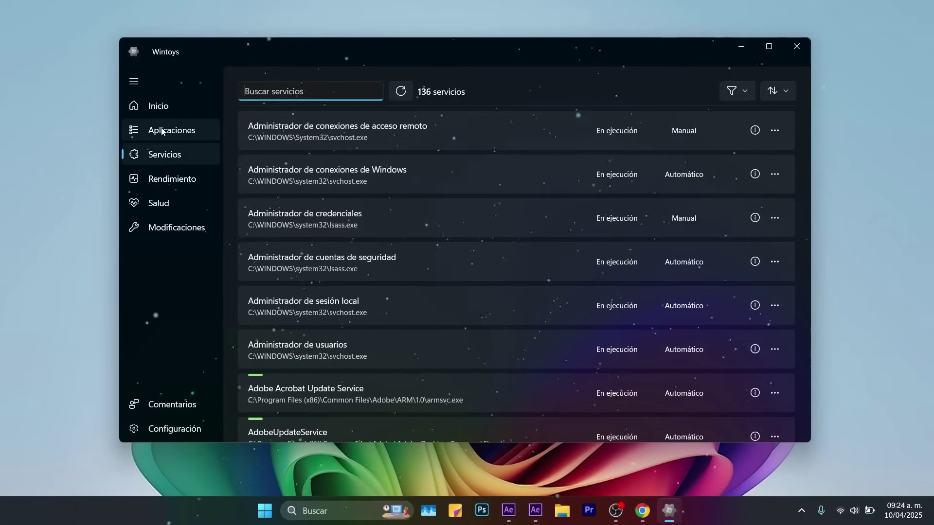
pyautogui.scroll(-1, 528, 201)
pyautogui.scroll(-10, 535, 203)
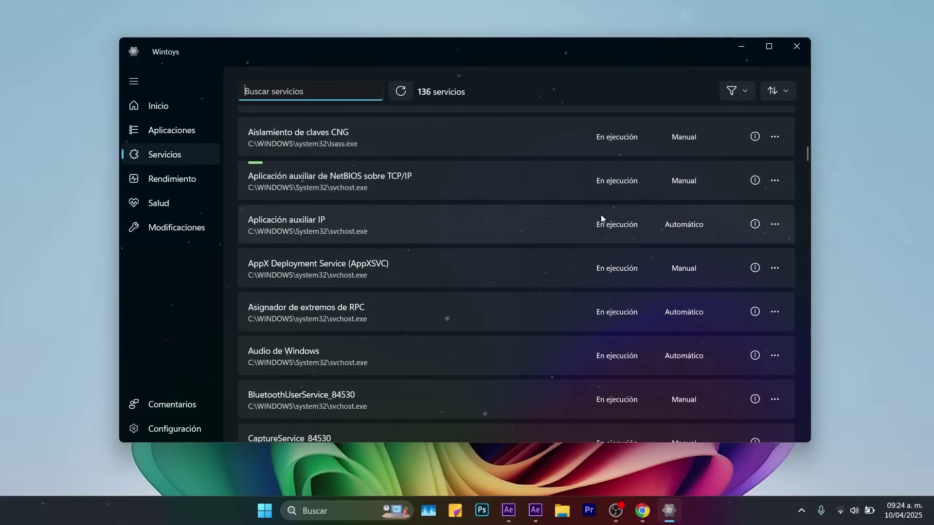
pyautogui.click(775, 180)
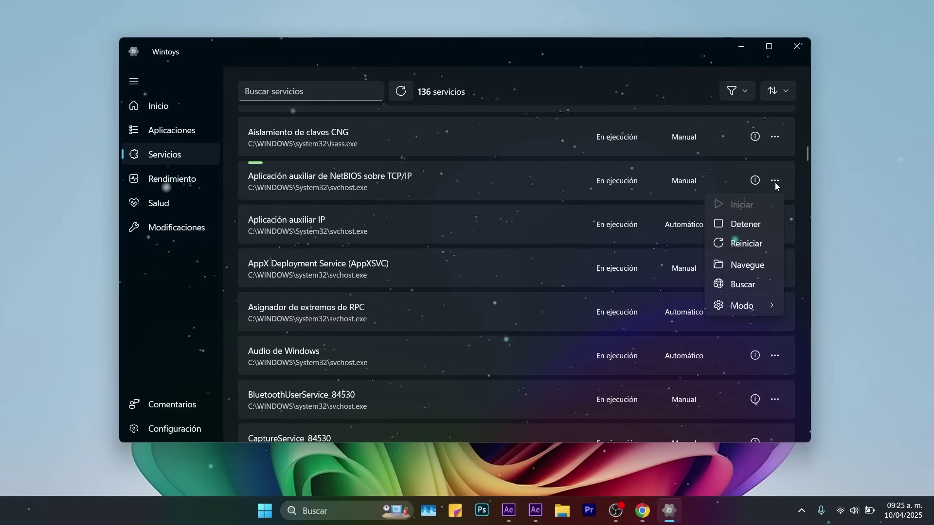
pyautogui.moveTo(775, 305)
pyautogui.click(453, 72)
# - Open the Rendimiento page, view the Windows power plans linked to Máximo rendimiento and close them
pyautogui.click(185, 179)
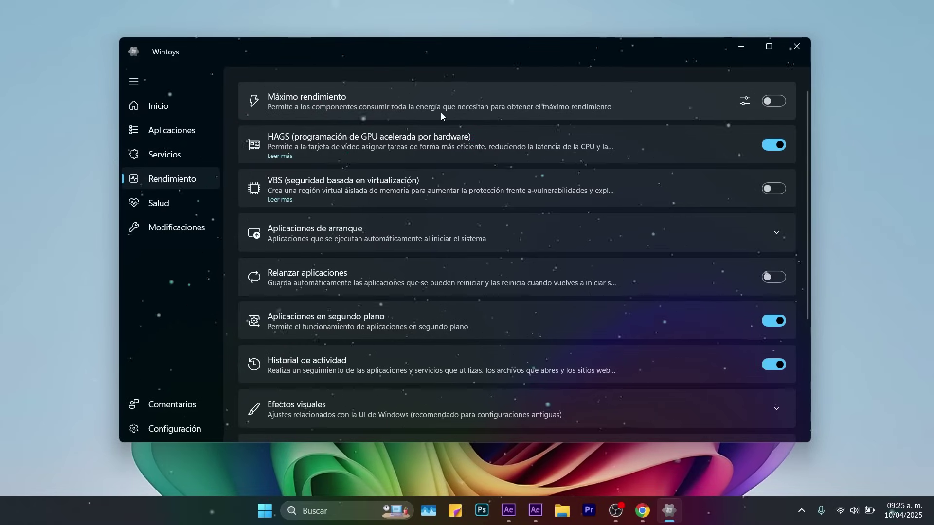
pyautogui.click(745, 102)
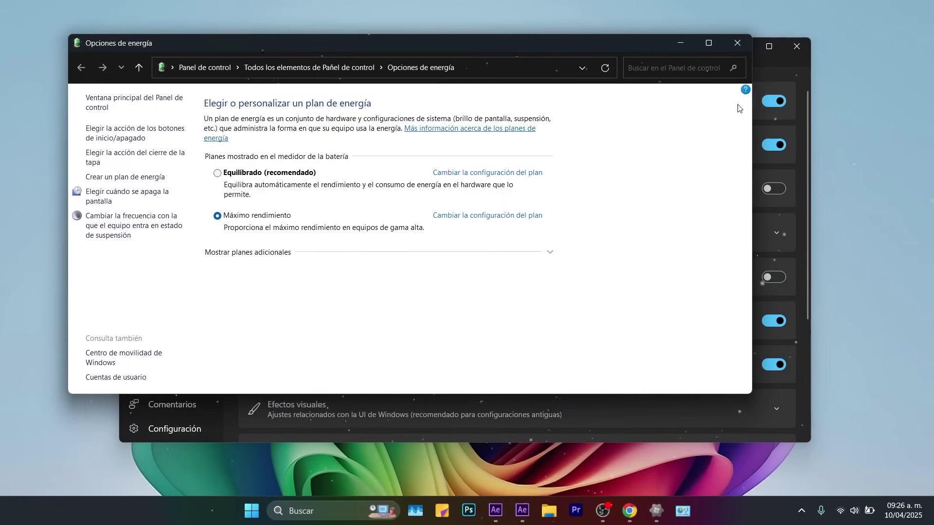
pyautogui.click(747, 36)
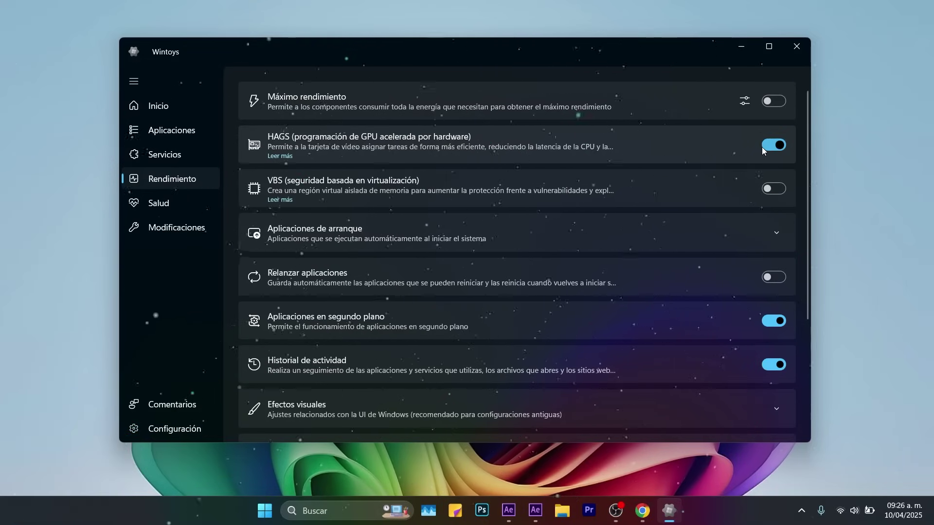
# - Expand Aplicaciones de arranque and look through the apps that run automatically at system startup
pyautogui.moveTo(761, 147)
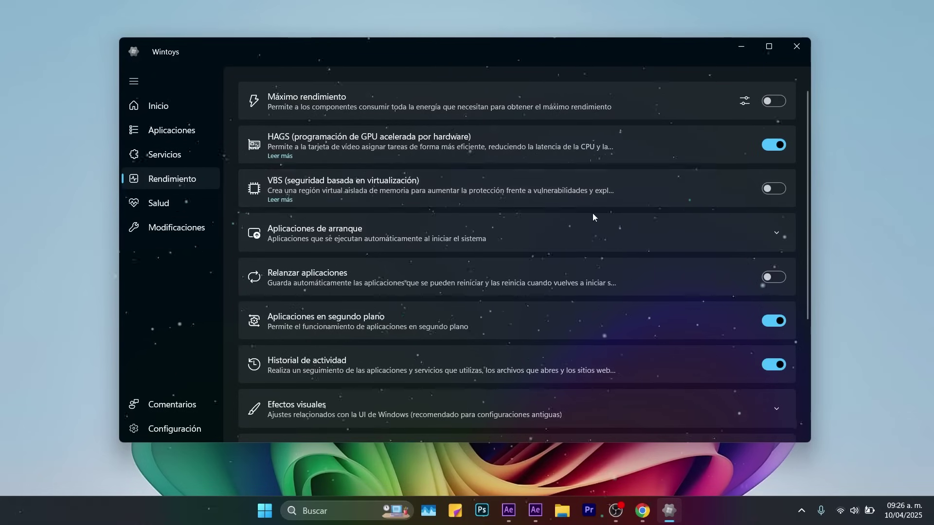
pyautogui.click(646, 243)
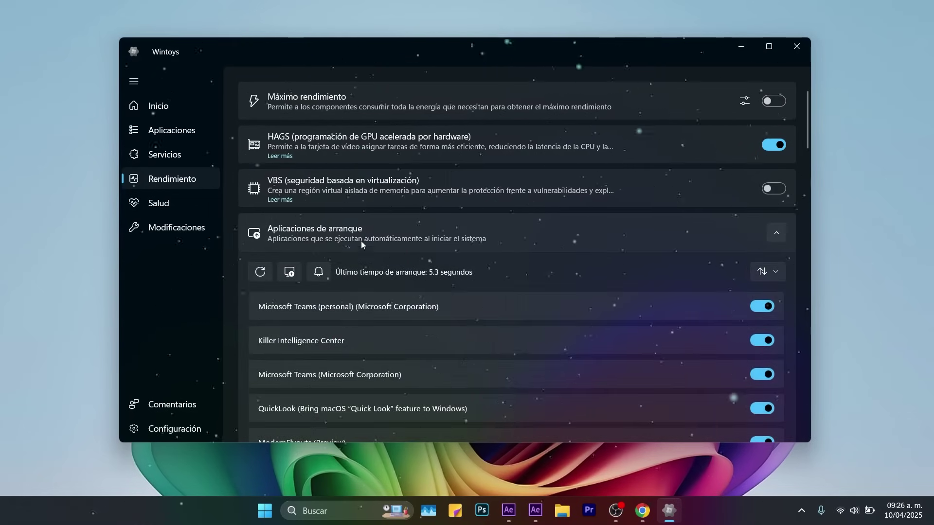
pyautogui.scroll(-3, 523, 281)
pyautogui.scroll(1, 604, 194)
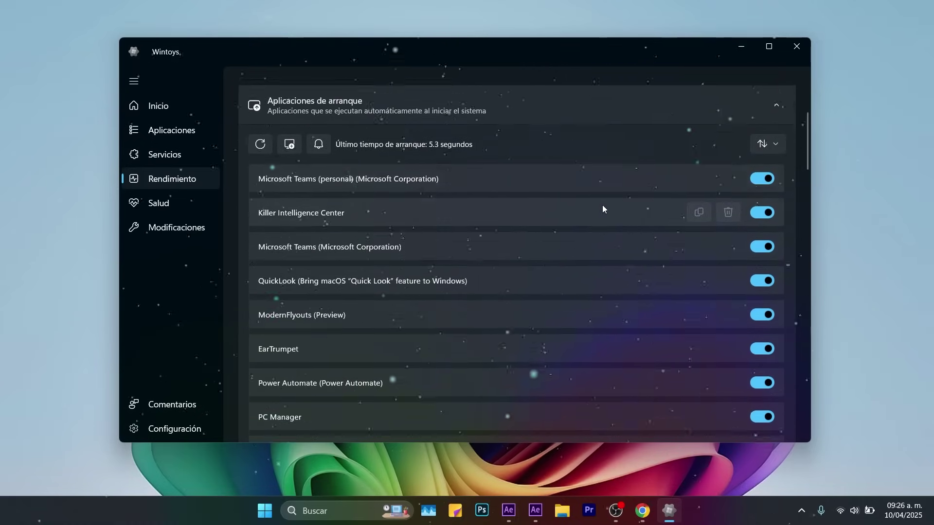
pyautogui.scroll(1, 602, 209)
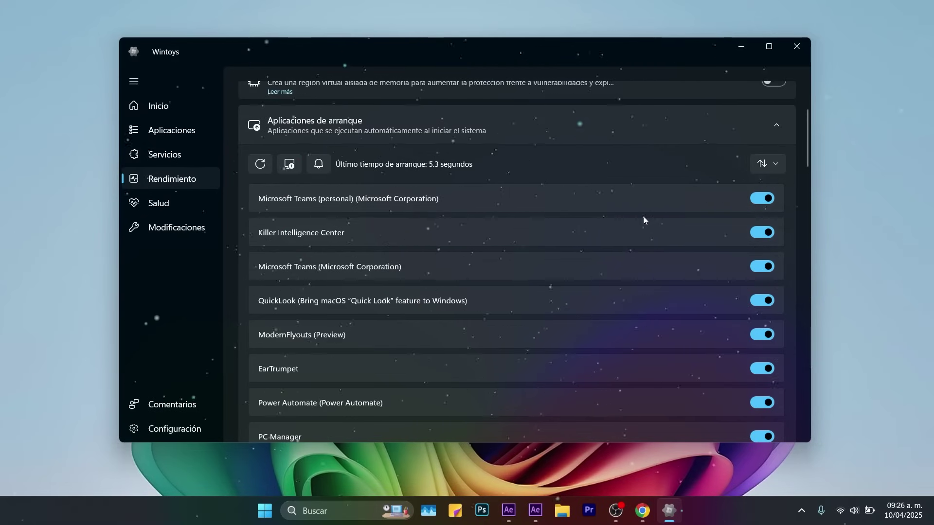
pyautogui.scroll(-2, 632, 204)
pyautogui.scroll(3, 676, 194)
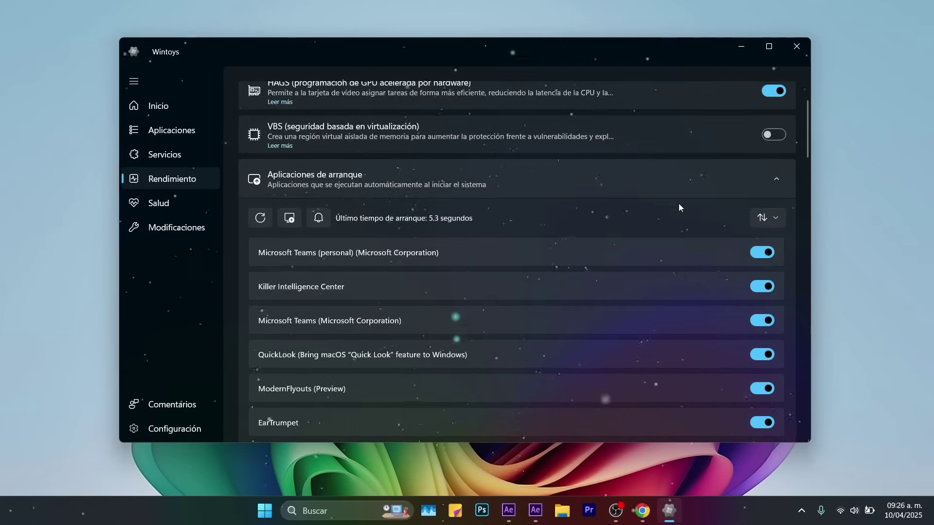
# - Turn off EarTrumpet in Aplicaciones de arranque and look through the remaining startup apps
pyautogui.scroll(-8, 667, 260)
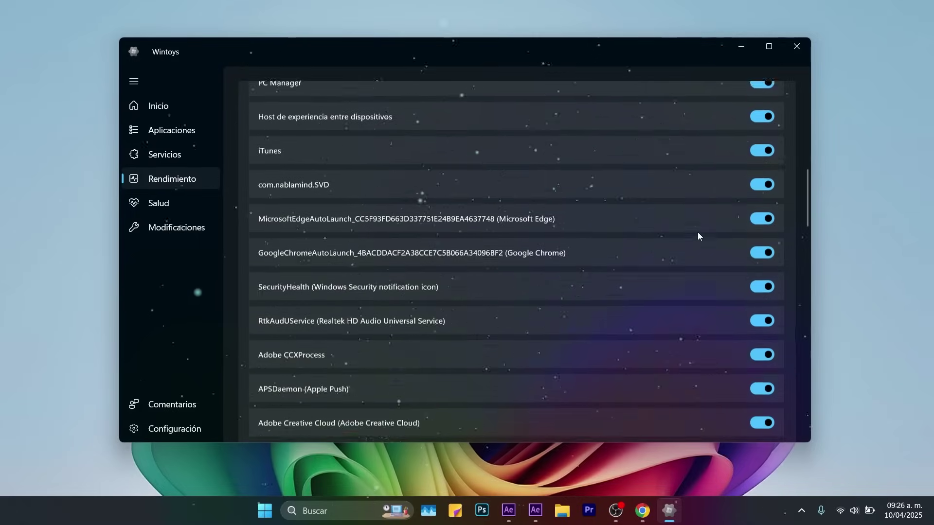
pyautogui.scroll(-1, 697, 236)
pyautogui.scroll(2, 690, 185)
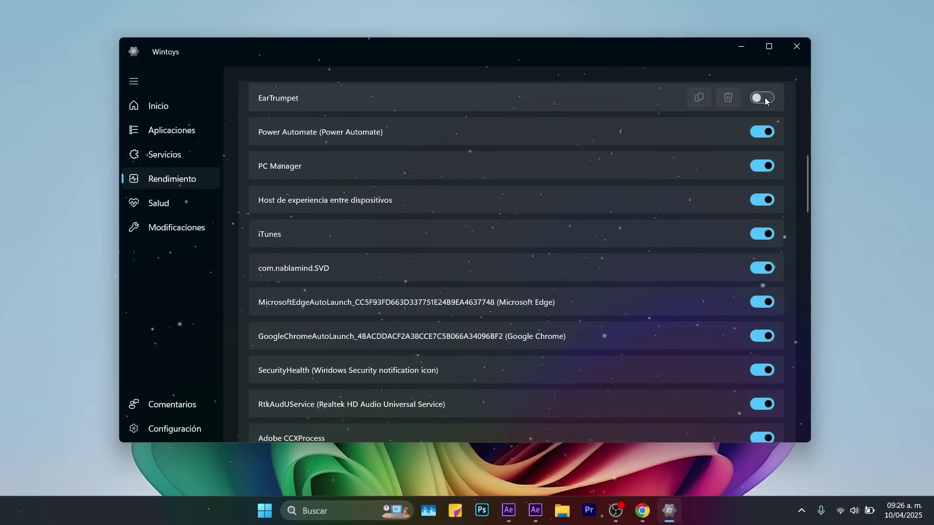
pyautogui.scroll(-20, 620, 276)
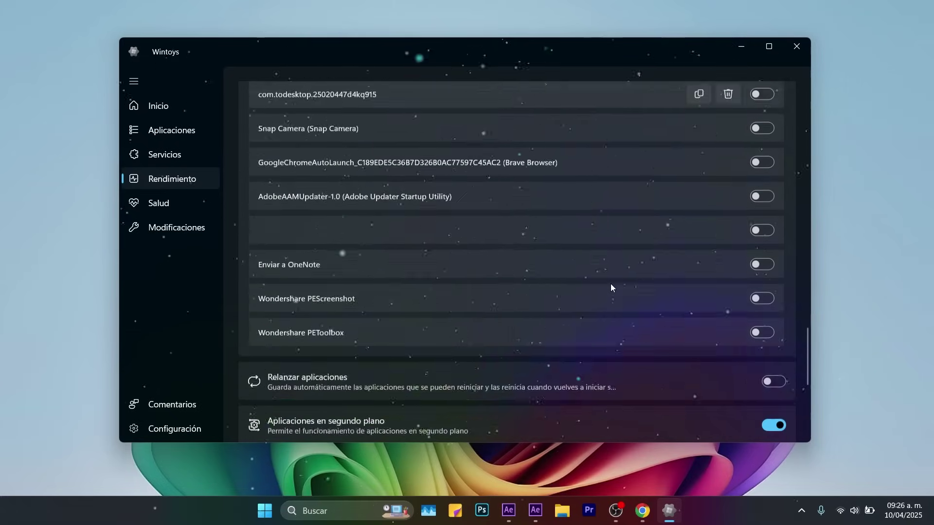
# - Check the recommendation for Aplicaciones en segundo plano, and expand Efectos visuales to read the advice on Translúcido
pyautogui.scroll(-5, 610, 288)
pyautogui.moveTo(764, 209)
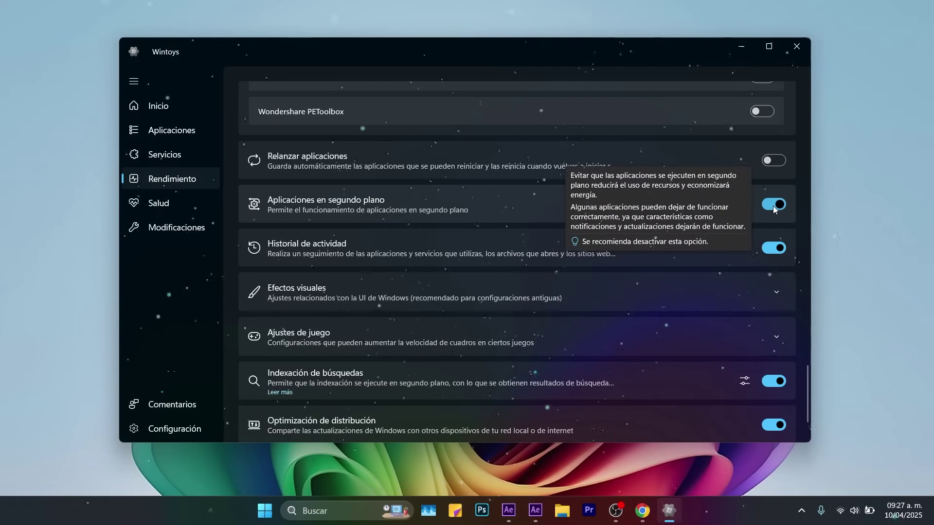
pyautogui.scroll(-2, 614, 230)
pyautogui.click(614, 229)
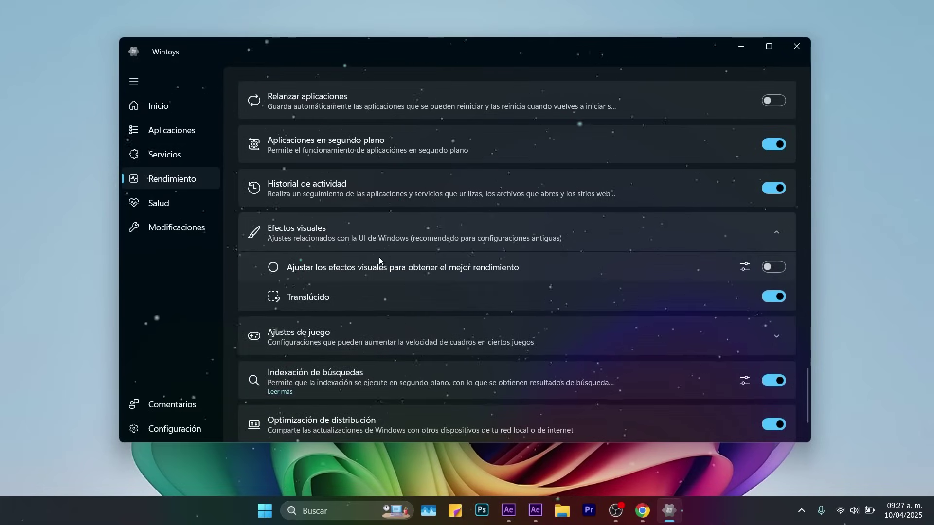
pyautogui.moveTo(775, 298)
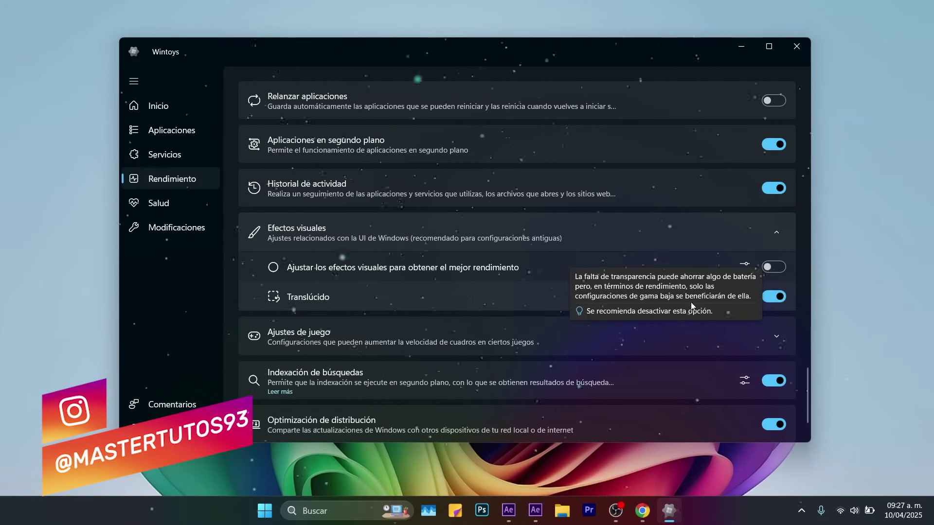
pyautogui.scroll(-1, 598, 292)
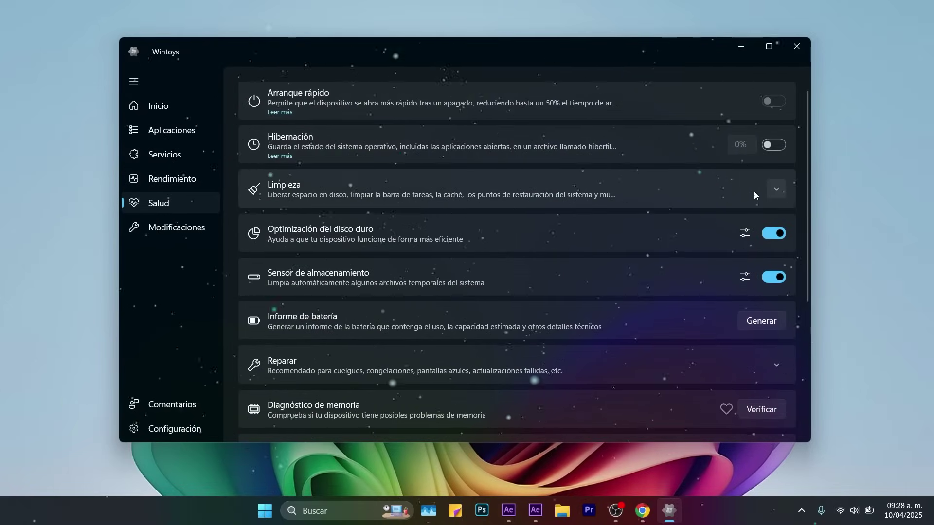
# - On the Salud page, expand Limpieza and open Basura to review the junk file categories that can be deleted
pyautogui.click(771, 197)
pyautogui.click(773, 195)
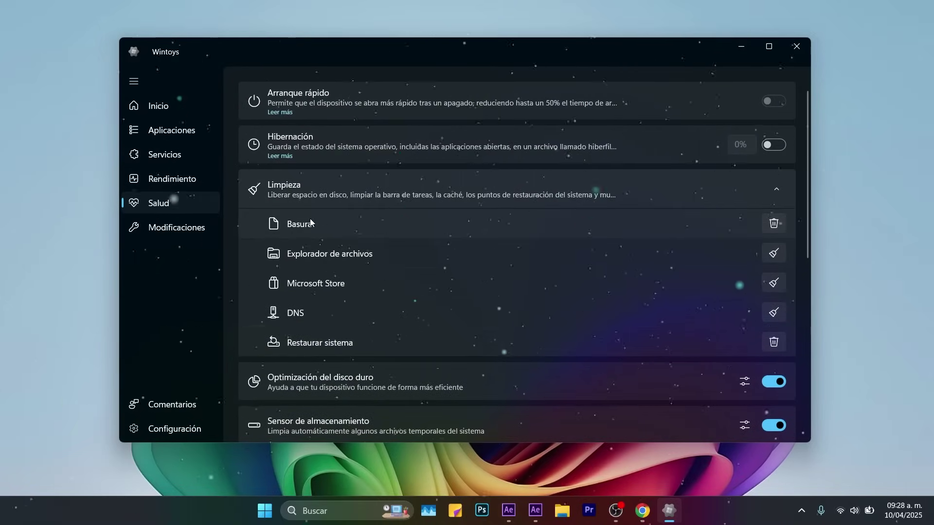
pyautogui.click(773, 223)
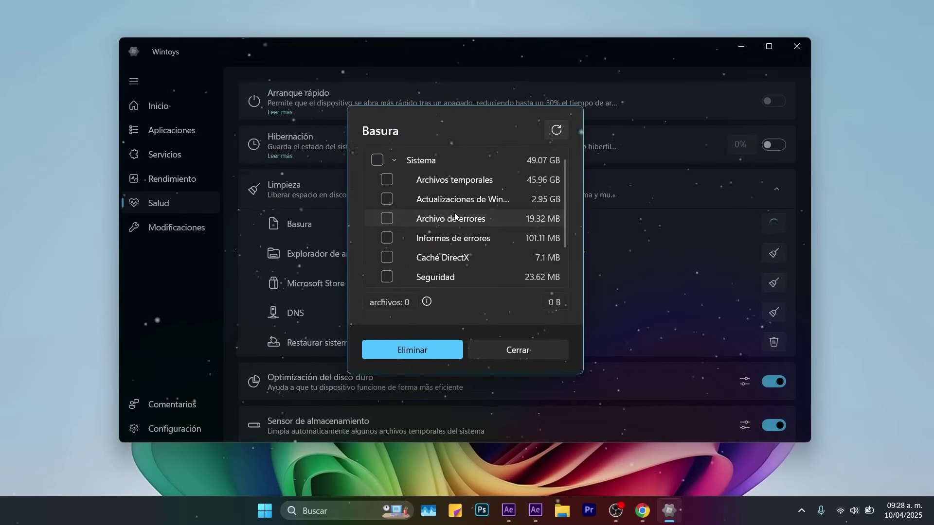
pyautogui.scroll(-1, 454, 212)
pyautogui.scroll(-1, 450, 226)
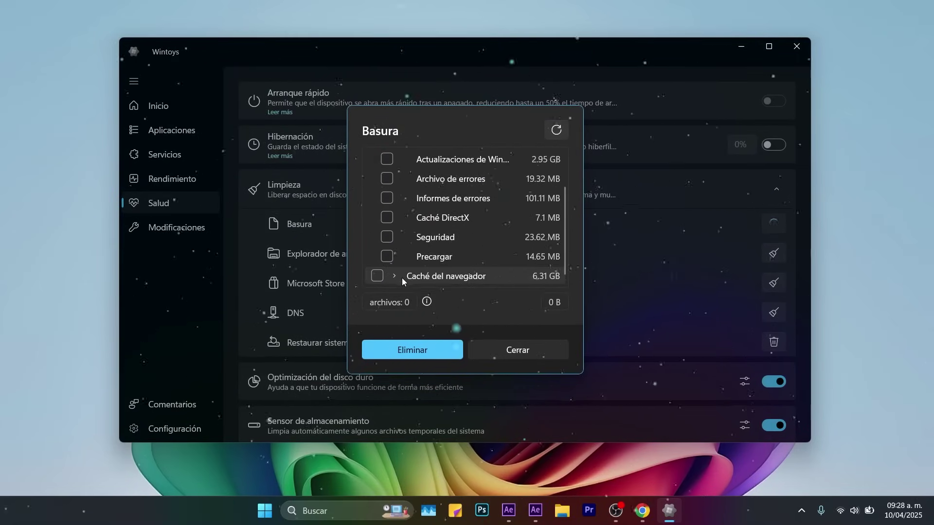
pyautogui.scroll(1, 465, 277)
pyautogui.scroll(-1, 464, 272)
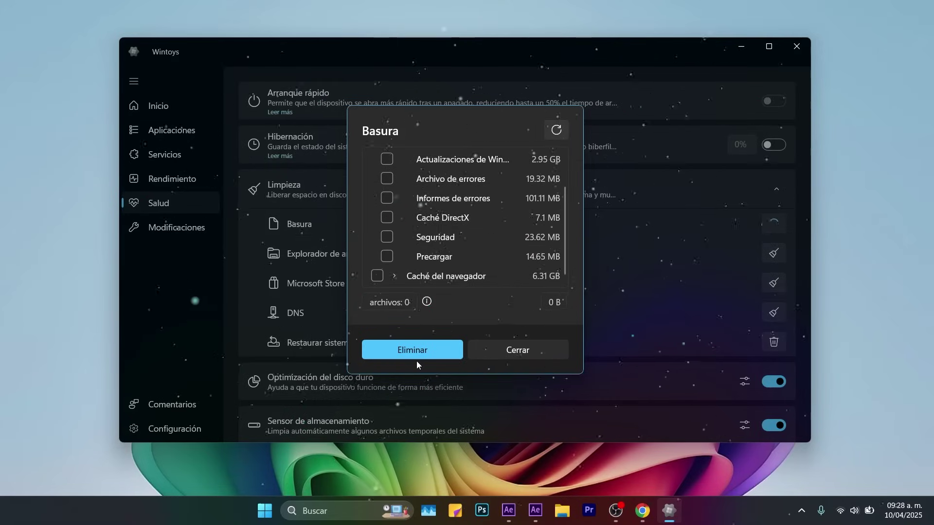
pyautogui.scroll(2, 404, 191)
# - Select all Sistema junk categories, clear the selection again and close Basura without deleting anything
pyautogui.click(377, 162)
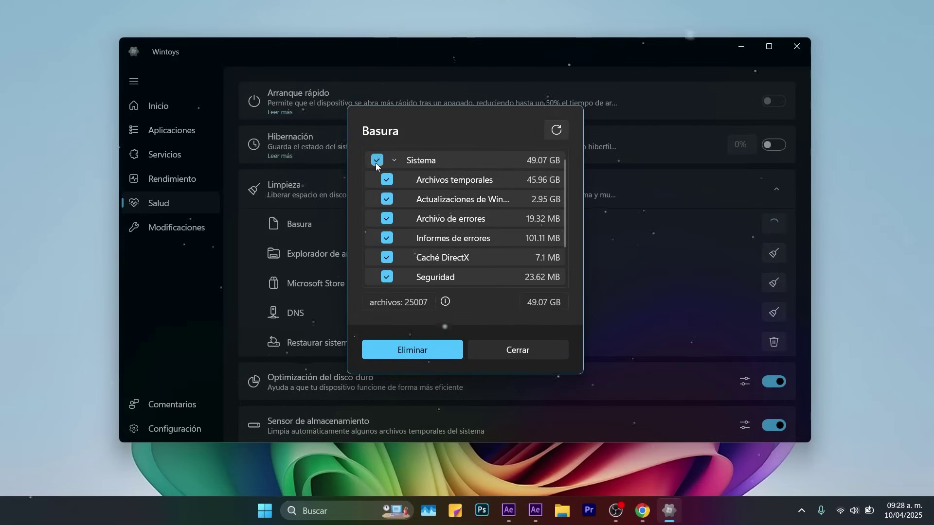
pyautogui.click(376, 164)
pyautogui.scroll(-2, 428, 224)
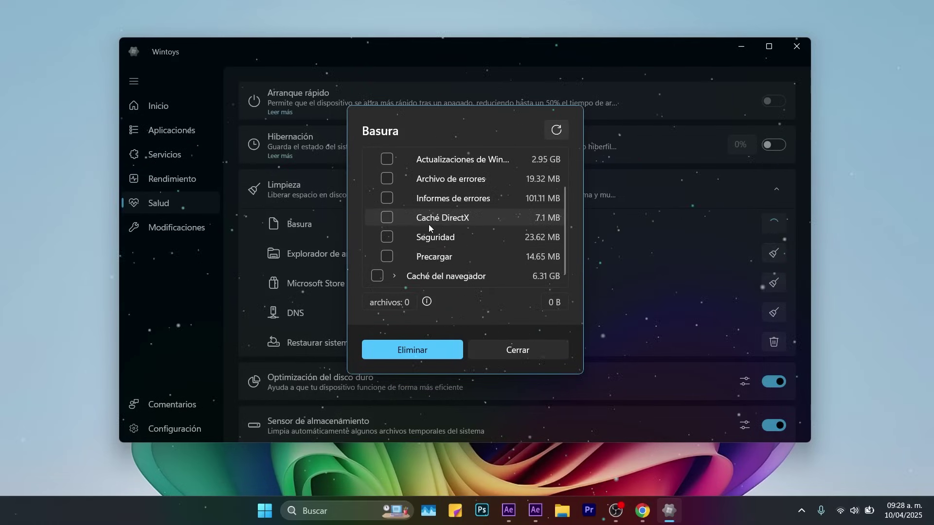
pyautogui.scroll(2, 426, 222)
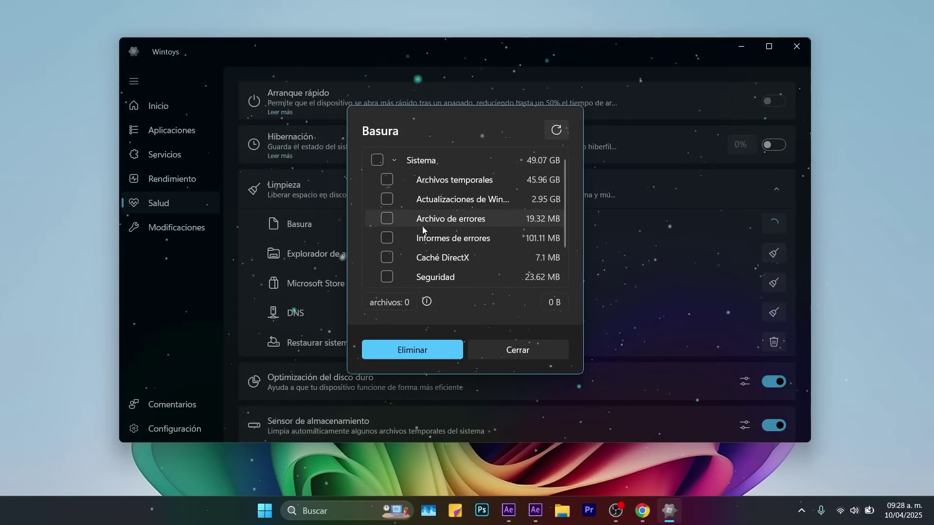
pyautogui.click(527, 348)
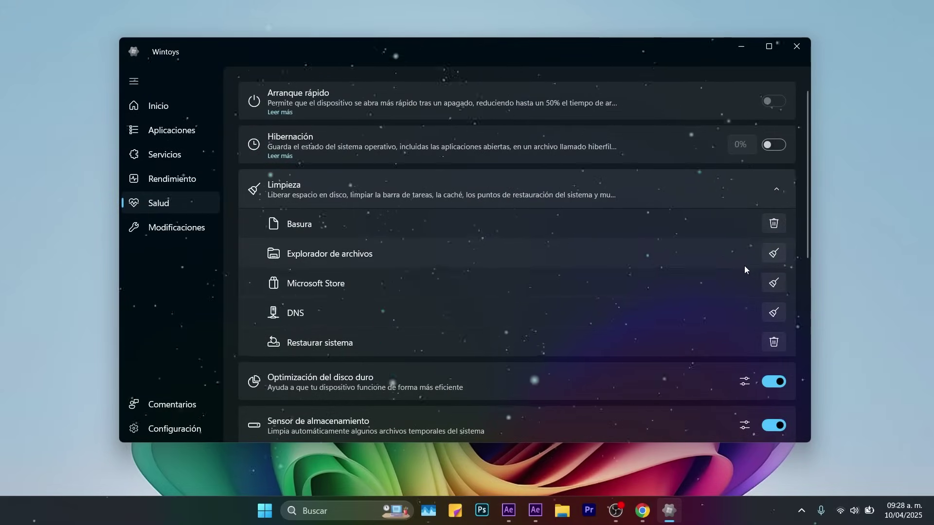
# - Dismiss the Explorador de archivos history cleanup, and clear the Microsoft Store cache, closing the Store window
pyautogui.click(772, 254)
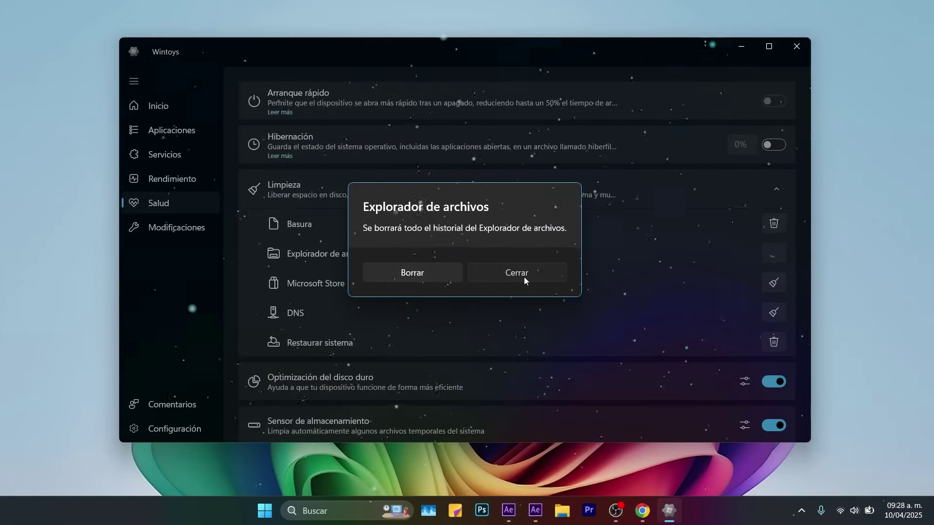
pyautogui.click(520, 276)
pyautogui.click(771, 283)
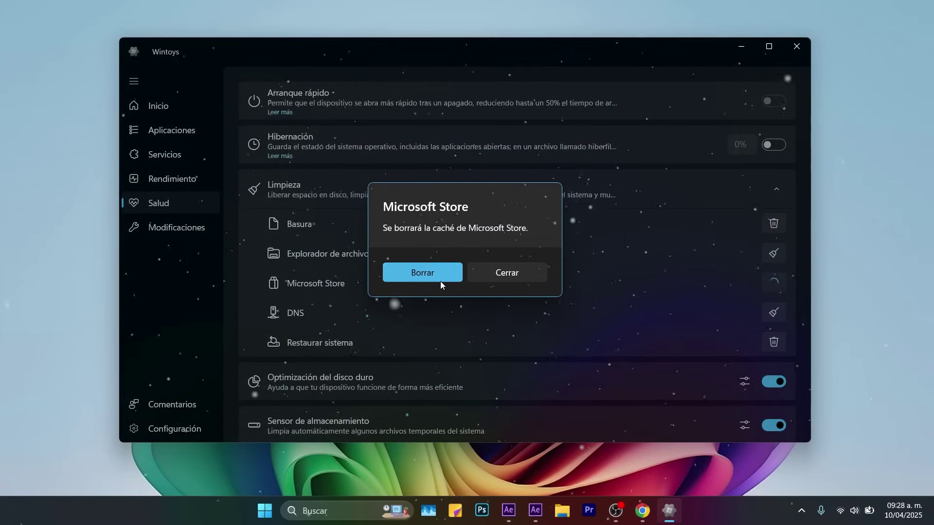
pyautogui.click(429, 274)
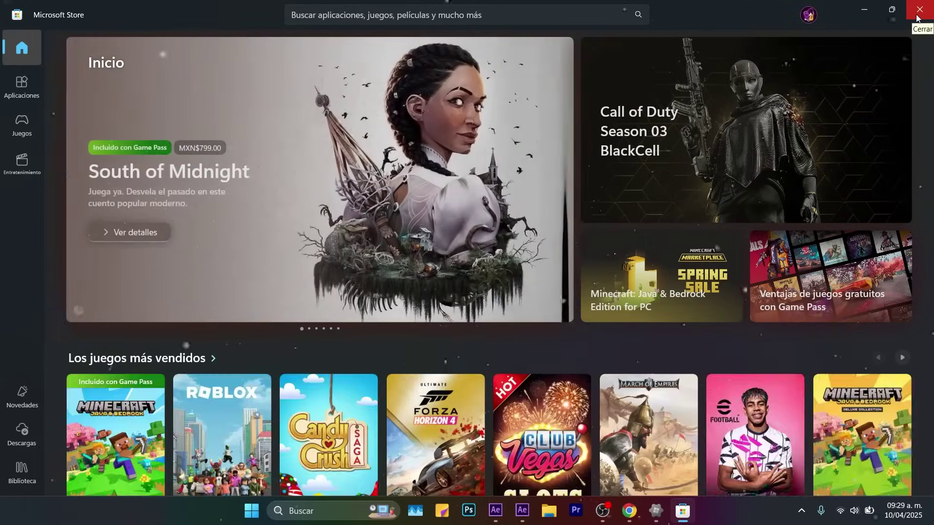
pyautogui.click(917, 18)
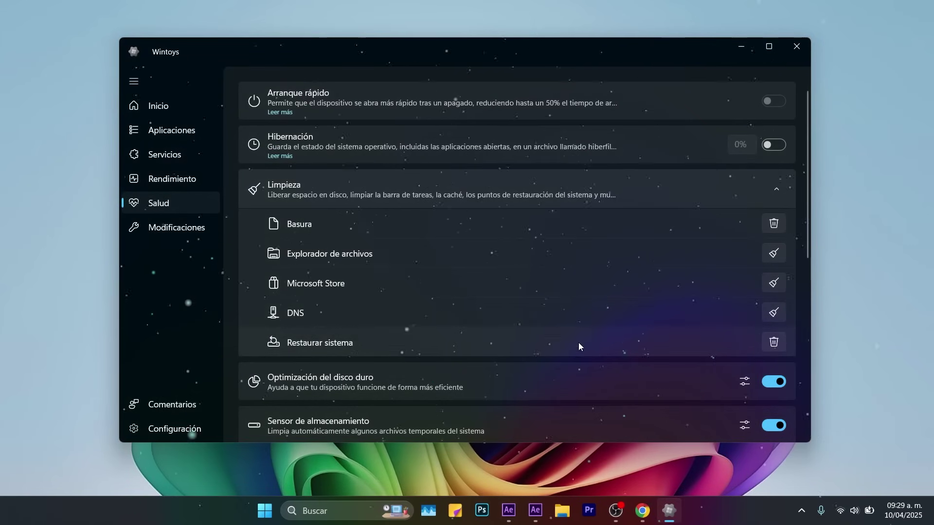
# - Look over the remaining Salud options and generate the Informe de batería
pyautogui.scroll(-6, 757, 346)
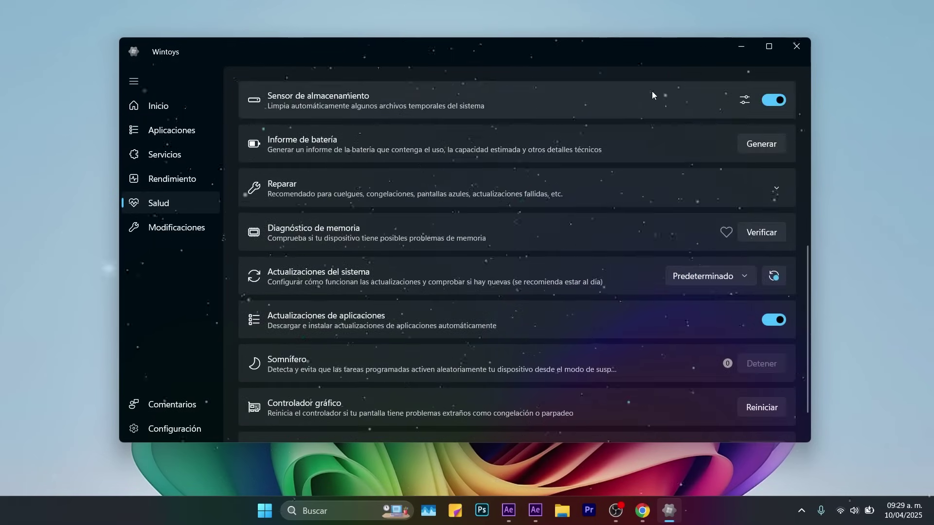
pyautogui.scroll(2, 673, 209)
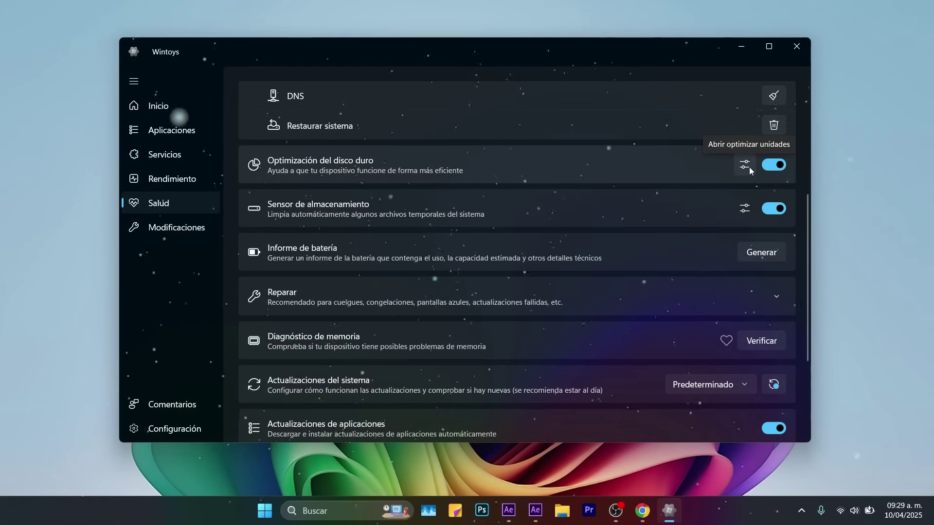
pyautogui.scroll(-1, 609, 165)
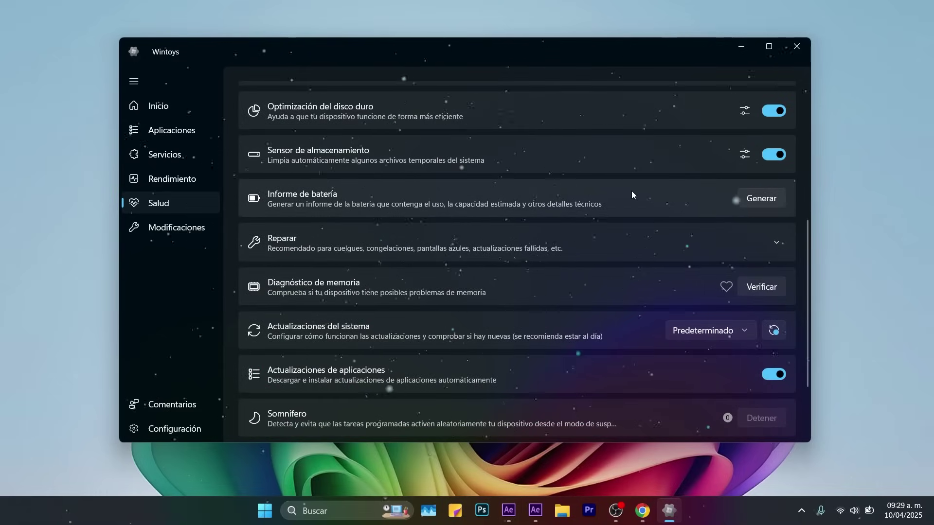
pyautogui.click(761, 200)
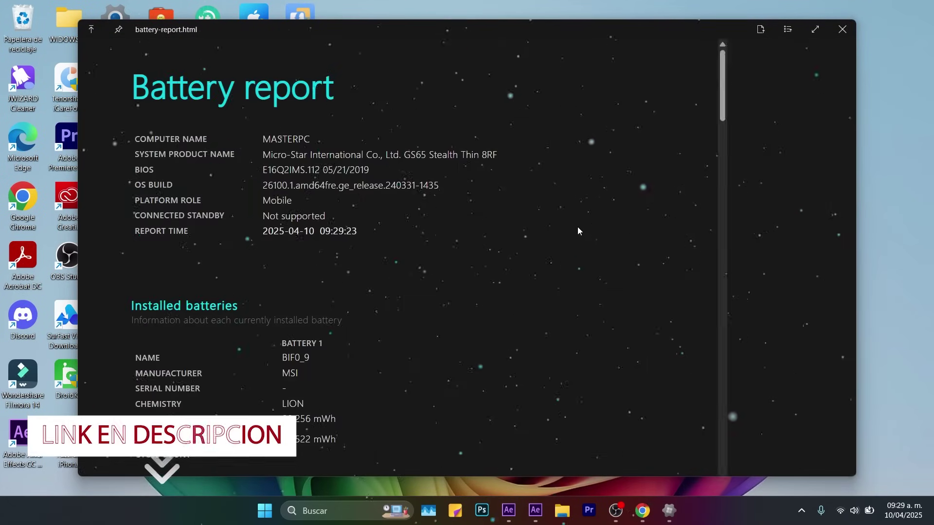
# - Examine the battery report's installed battery details, recent usage, usage history and battery life estimates
pyautogui.scroll(-5, 326, 187)
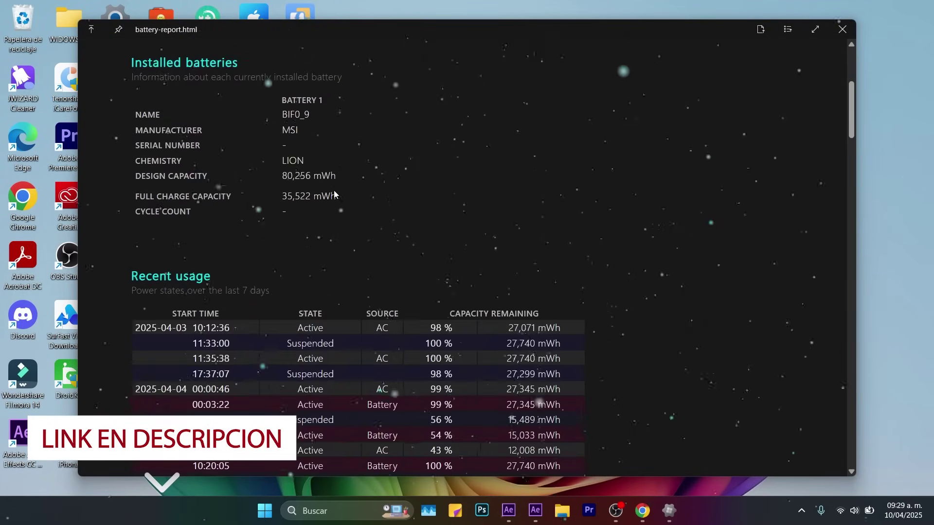
pyautogui.scroll(-2, 334, 194)
pyautogui.scroll(-12, 250, 185)
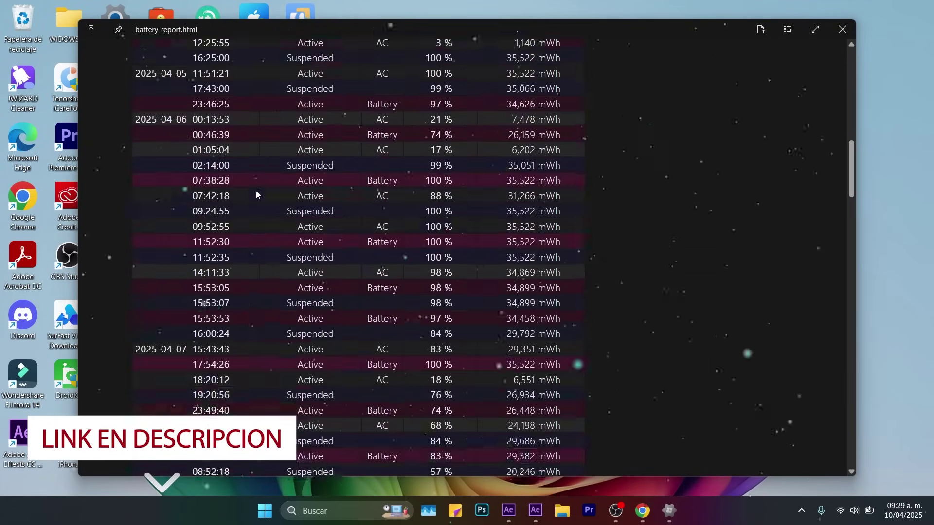
pyautogui.scroll(-12, 317, 204)
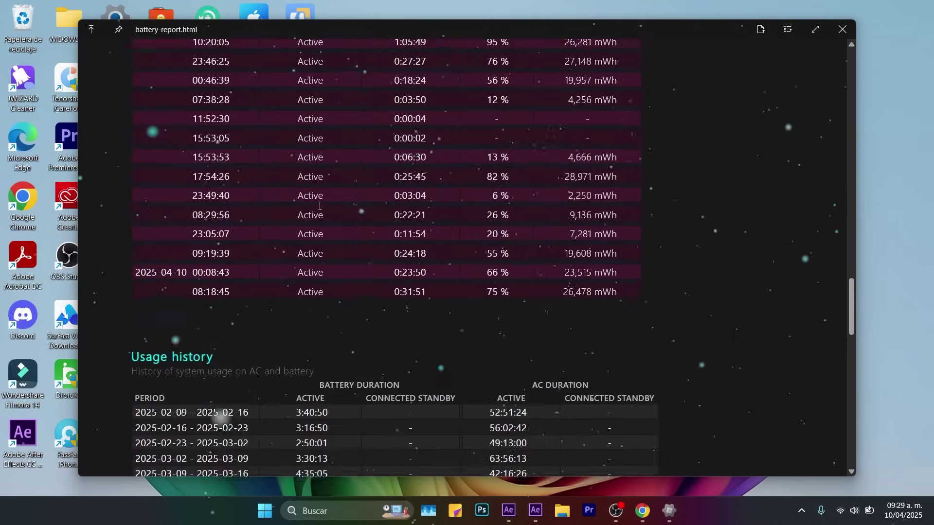
pyautogui.scroll(6, 390, 206)
pyautogui.scroll(-15, 390, 207)
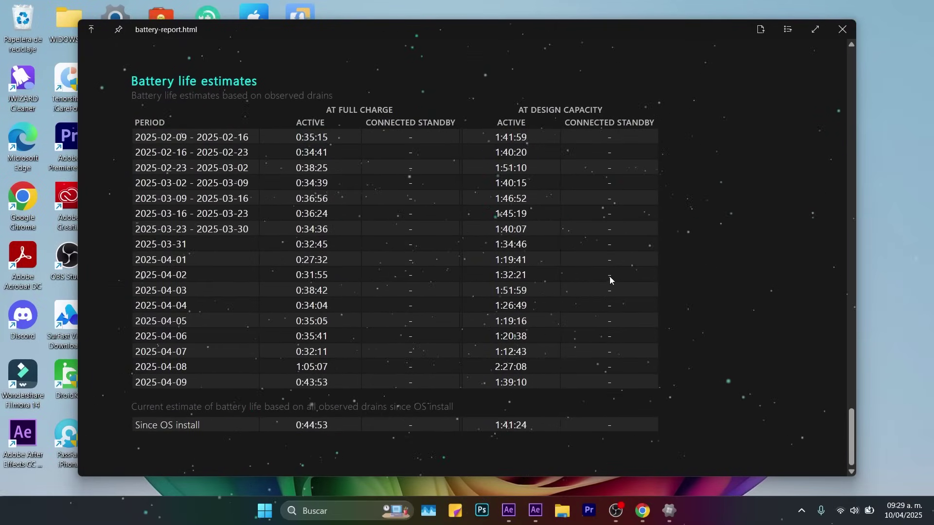
pyautogui.scroll(5, 611, 280)
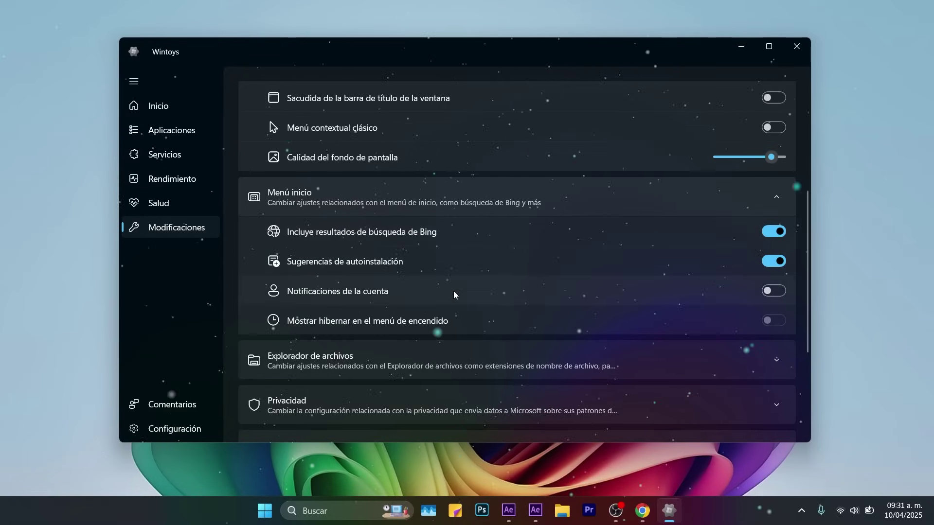
# - On the Modificaciones page, look through the Menú inicio and Explorador de archivos options
pyautogui.scroll(-2, 398, 299)
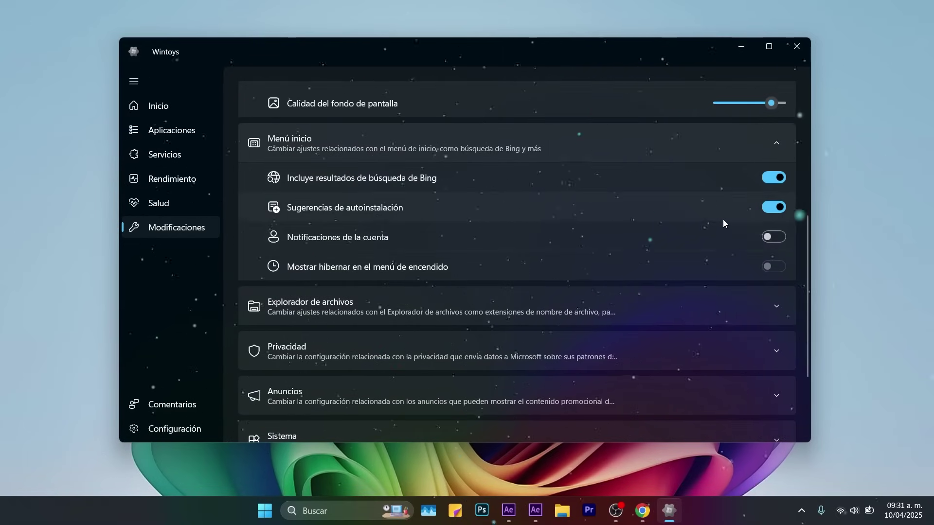
pyautogui.scroll(-5, 477, 201)
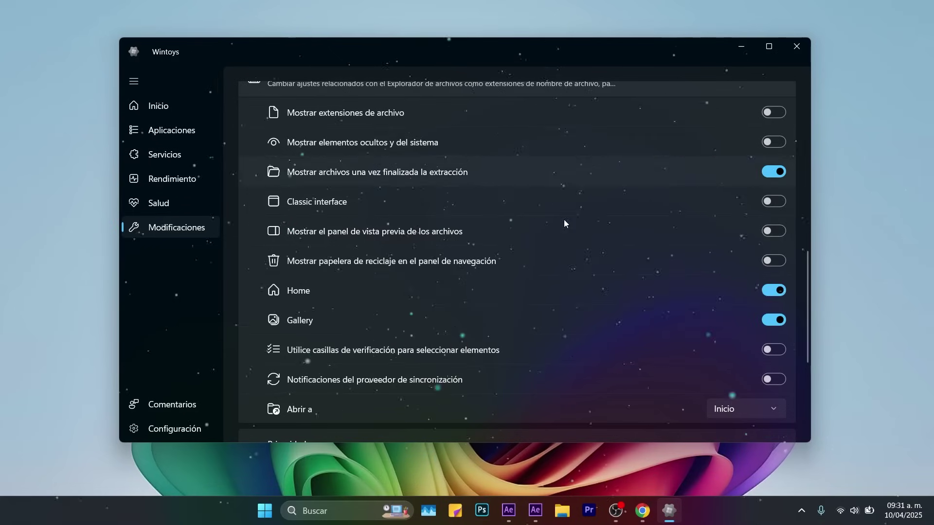
pyautogui.scroll(-2, 467, 238)
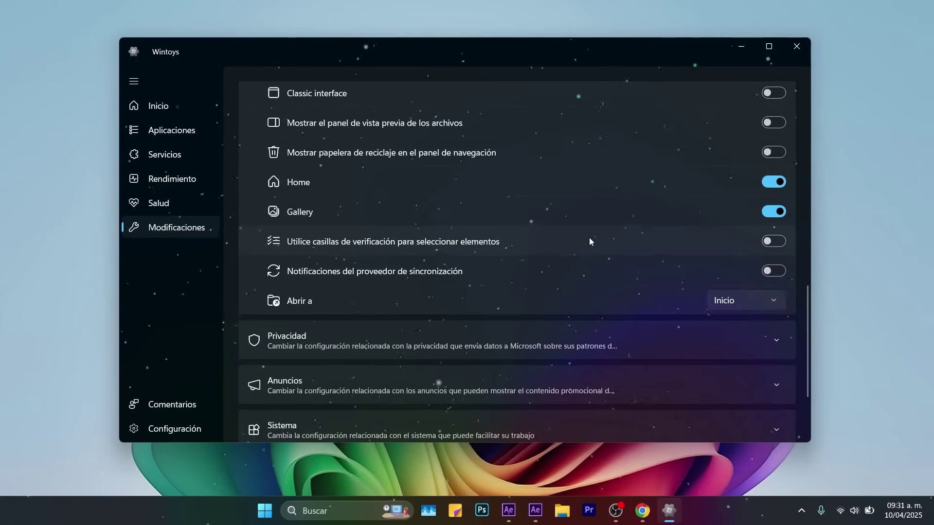
# - Expand the Privacidad settings and turn off Telemetría
pyautogui.scroll(-2, 571, 263)
pyautogui.click(632, 231)
pyautogui.scroll(-2, 731, 200)
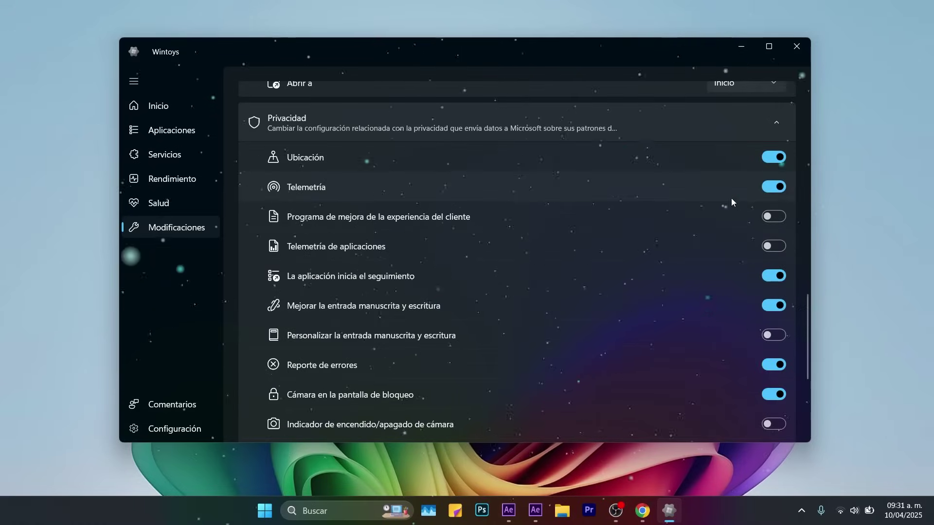
pyautogui.click(779, 191)
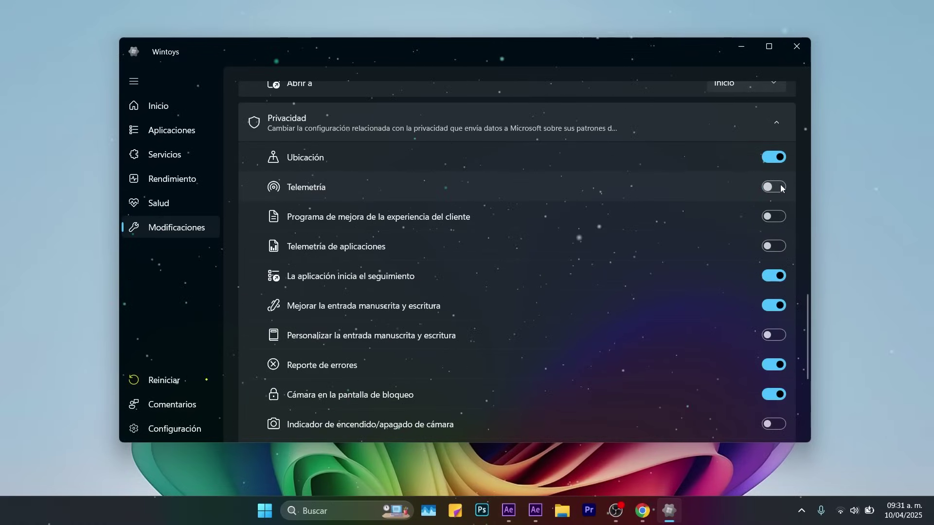
pyautogui.click(781, 188)
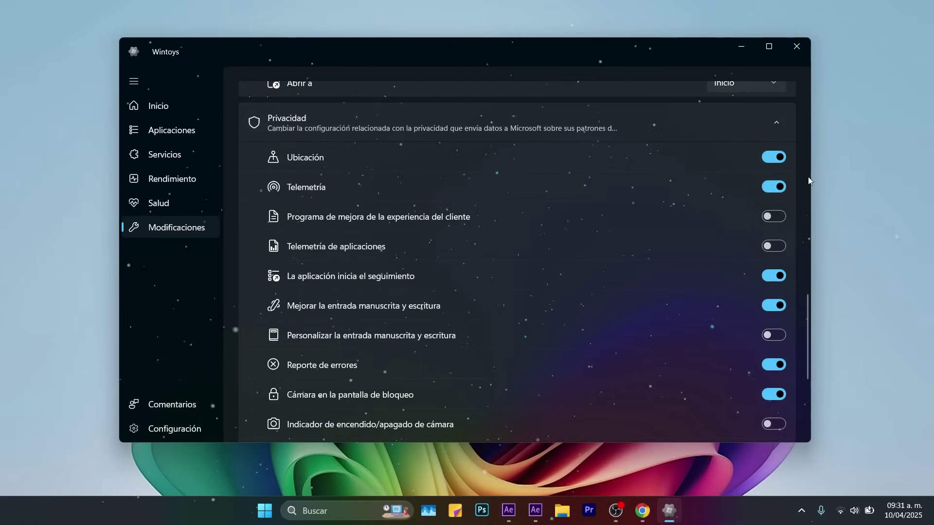
pyautogui.click(781, 188)
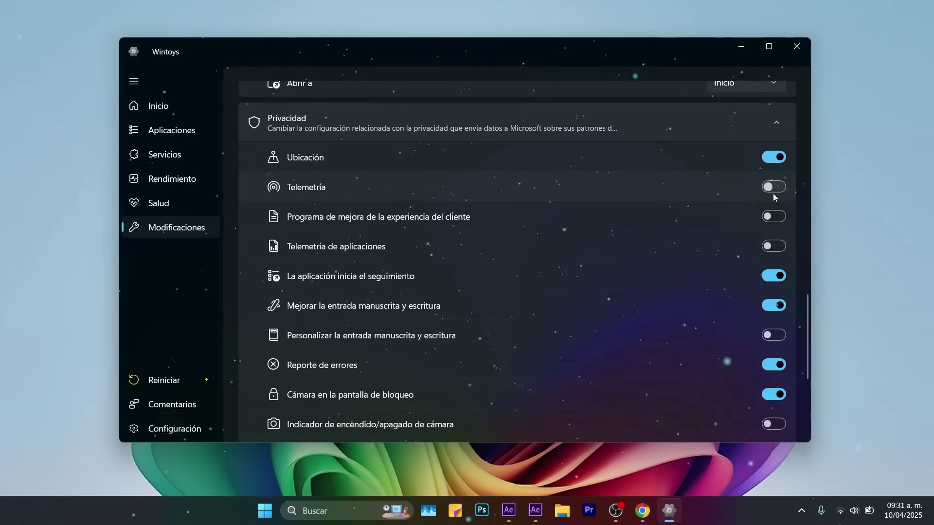
# - Apply the pending Reiniciar for the privacy change, and expand the Anuncios settings to look through their options
pyautogui.click(193, 389)
pyautogui.scroll(-4, 609, 267)
pyautogui.click(610, 271)
pyautogui.scroll(-2, 362, 210)
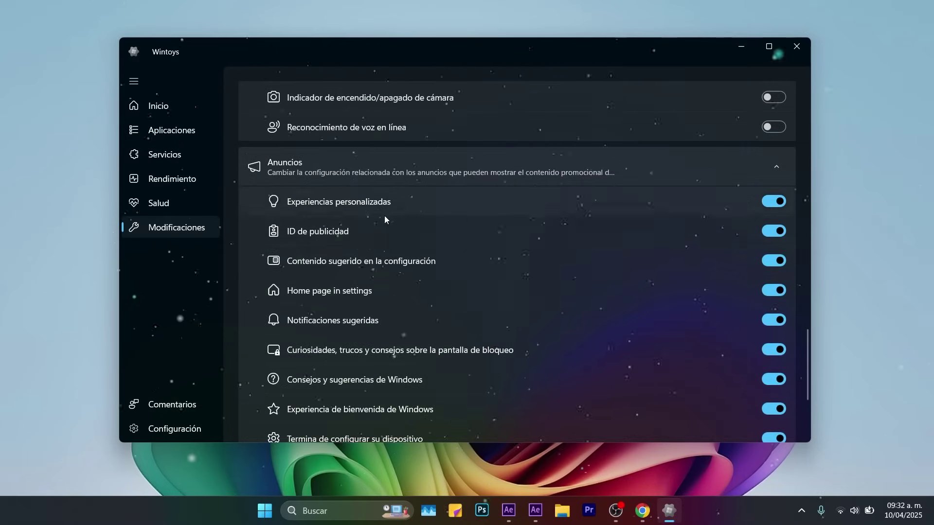
pyautogui.scroll(-1, 433, 303)
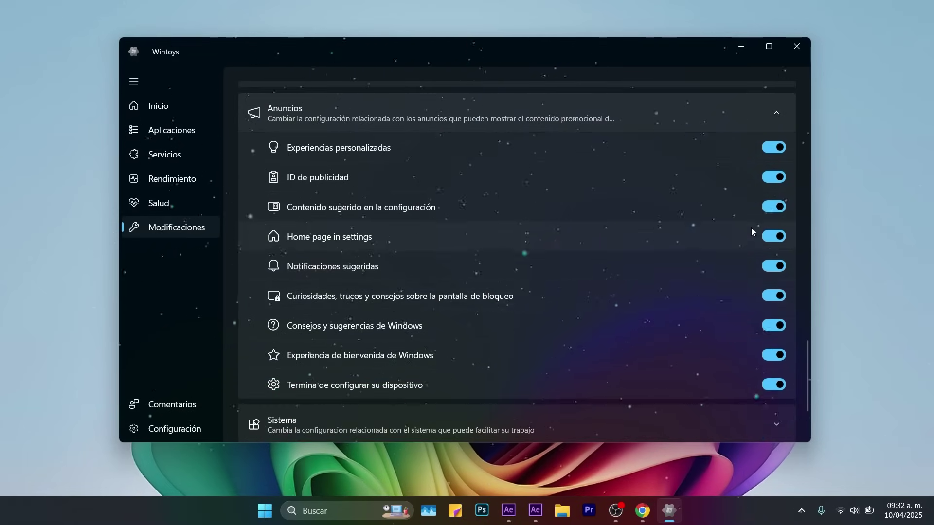
# - Expand the Sistema settings and turn on Reloj con segundos for the taskbar clock
pyautogui.click(452, 424)
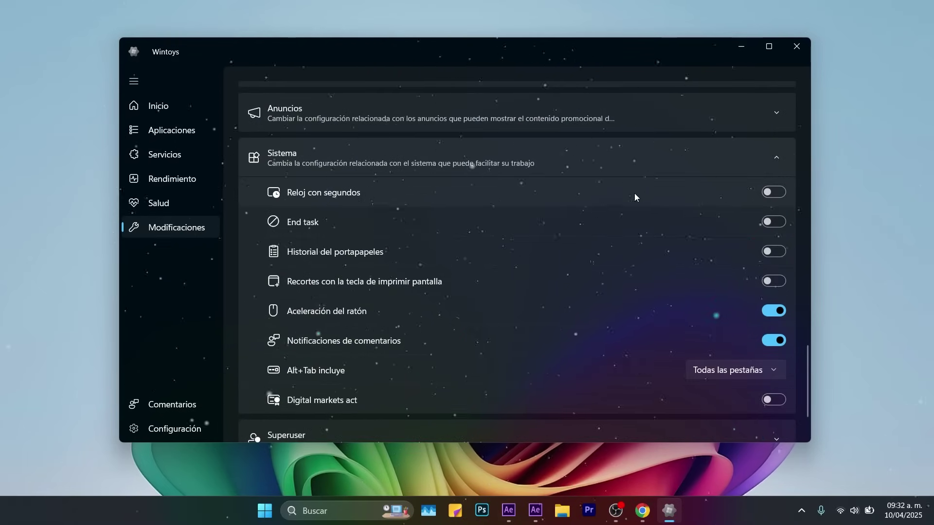
pyautogui.click(773, 193)
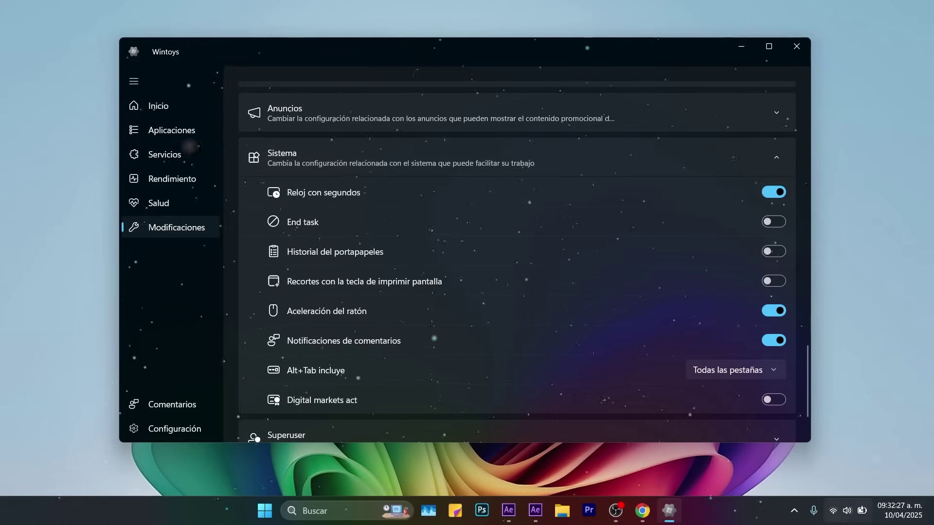
pyautogui.moveTo(900, 512)
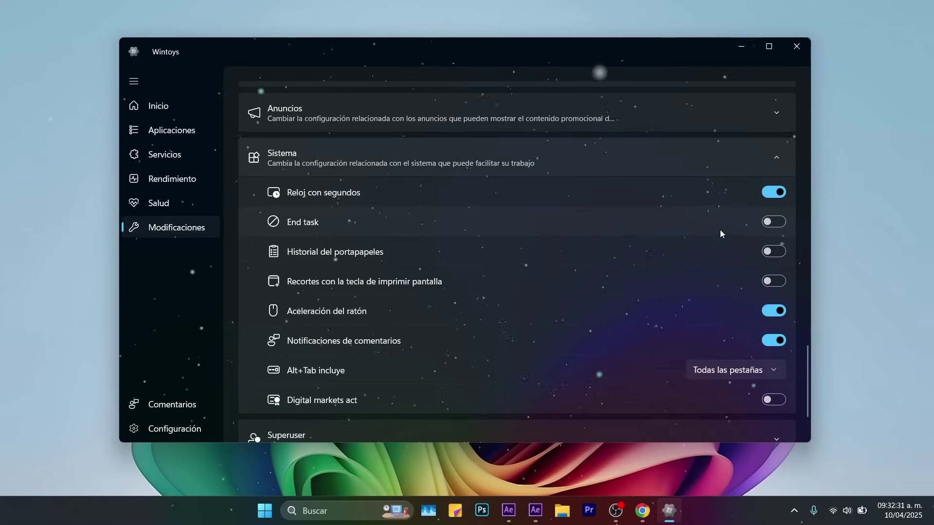
# - Turn on End task in the Sistema settings and check Chrome's taskbar options for Finalizar tarea
pyautogui.moveTo(770, 224)
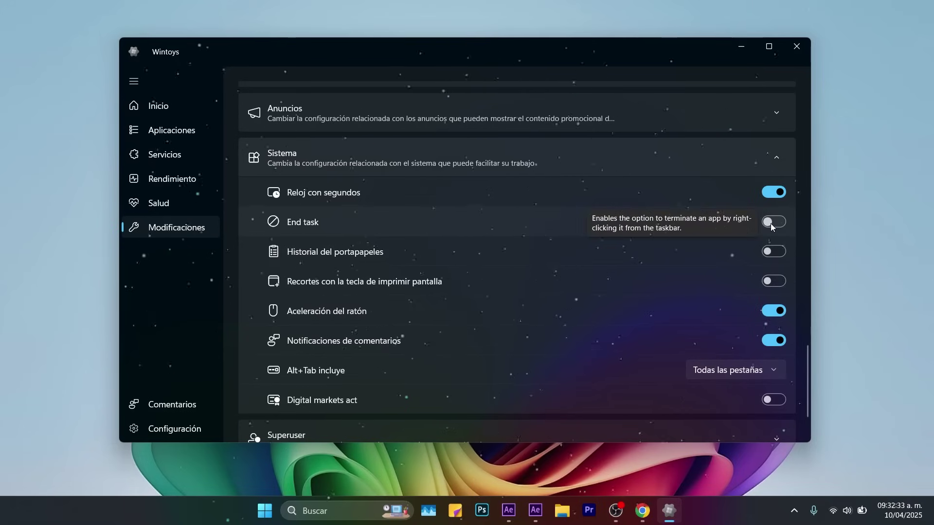
pyautogui.click(774, 224)
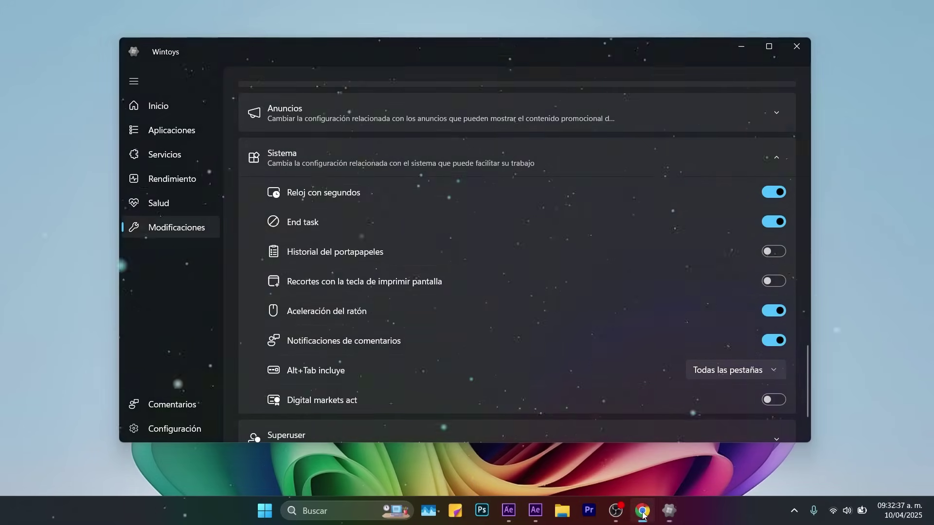
pyautogui.rightClick(642, 514)
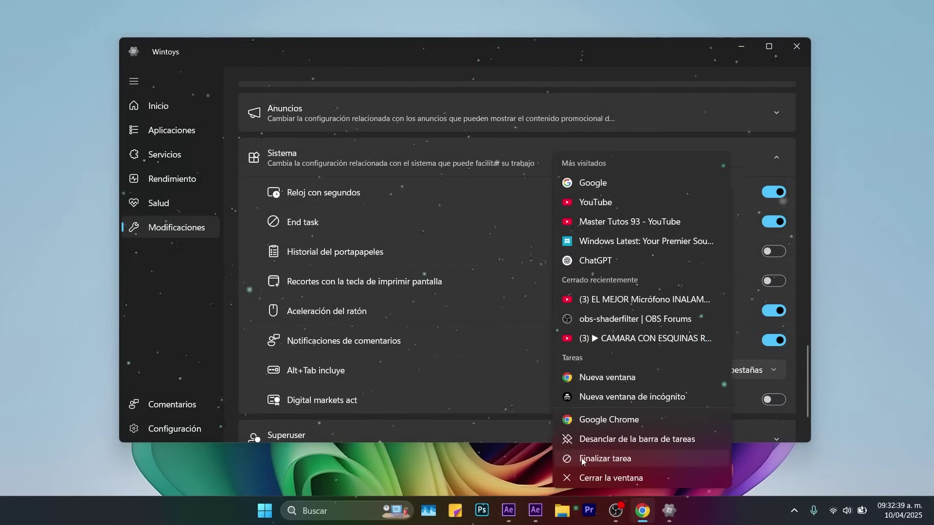
# - Expand the Superuser settings and turn on Modo Dios
pyautogui.click(510, 435)
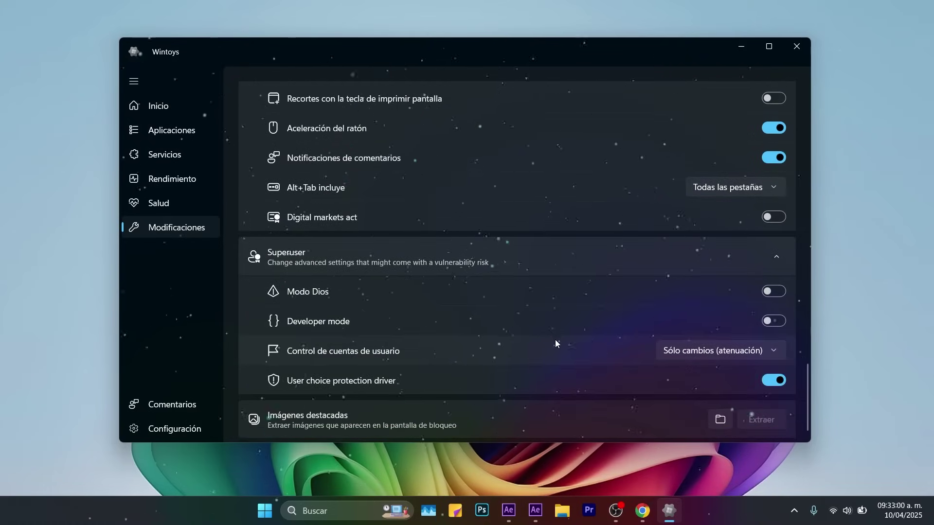
pyautogui.click(771, 291)
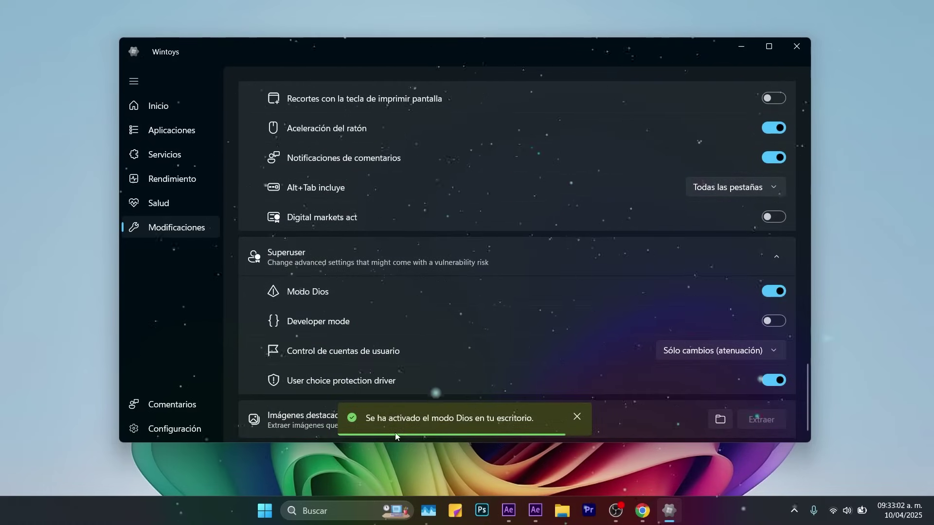
# - Show the desktop icons, and open the Modo Dios item on the desktop and close its window
pyautogui.click(851, 41)
pyautogui.rightClick(850, 47)
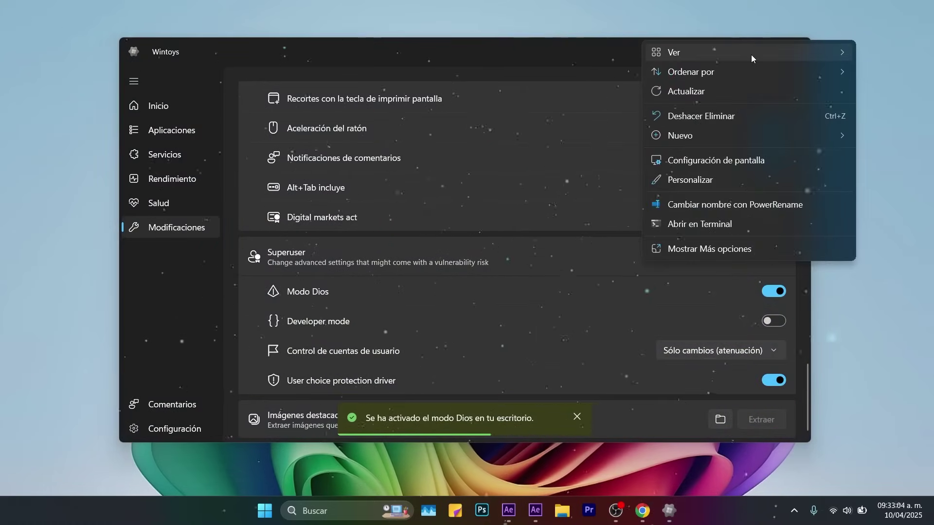
pyautogui.moveTo(681, 49)
pyautogui.click(553, 153)
pyautogui.click(738, 48)
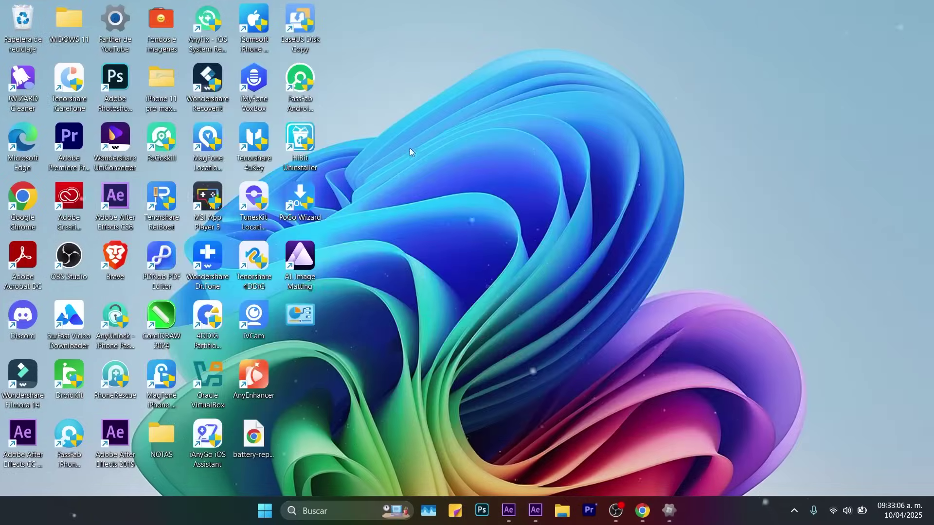
pyautogui.doubleClick(301, 319)
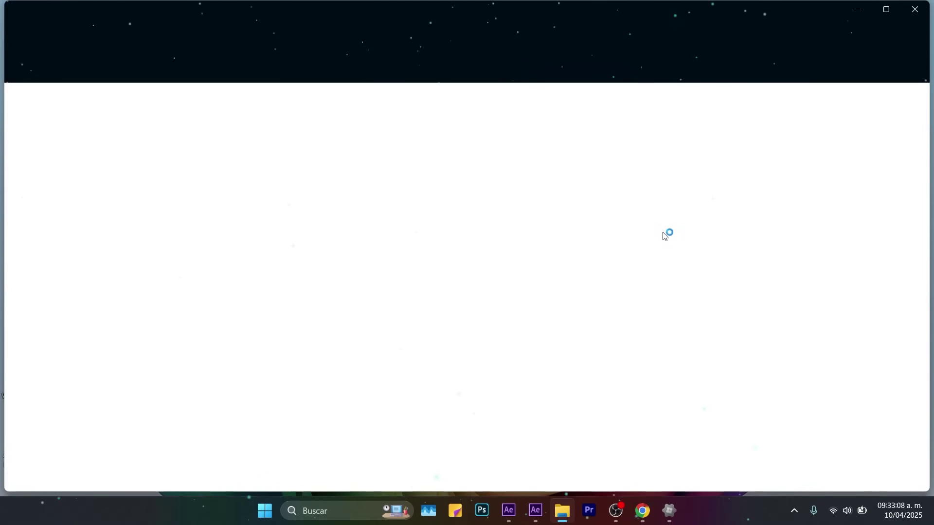
pyautogui.hotkey('alt', 'F4')
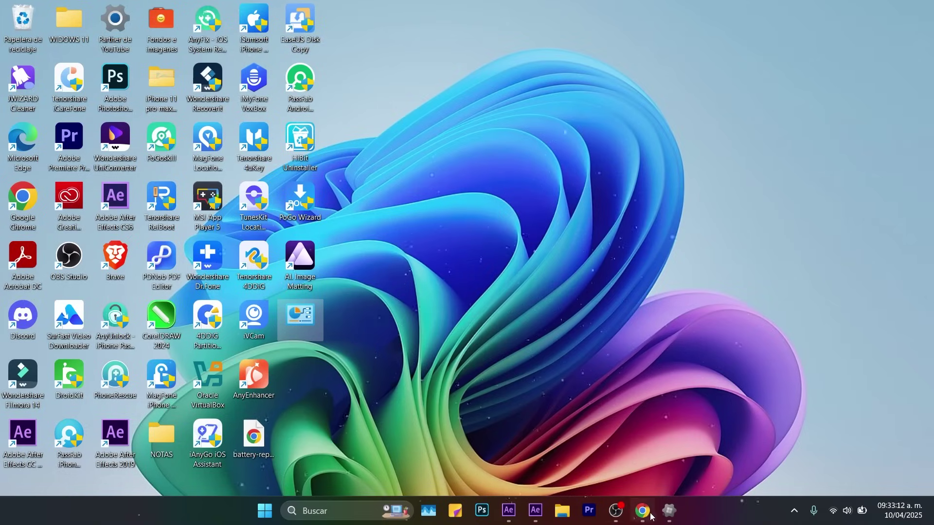
# - Return to Wintoys and look through its Configuración page, including the General, Miscellaneous and Acerca de sections
pyautogui.click(669, 511)
pyautogui.click(171, 182)
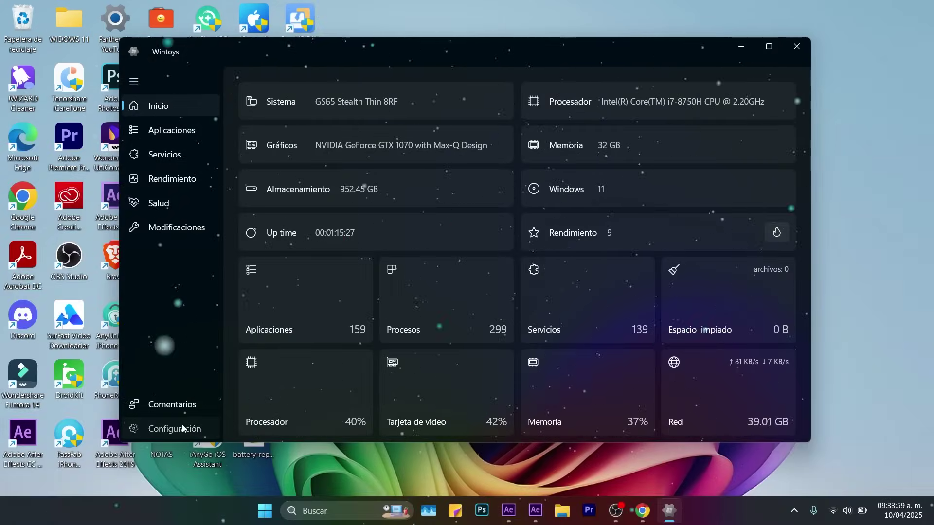
pyautogui.click(183, 428)
pyautogui.scroll(-3, 579, 279)
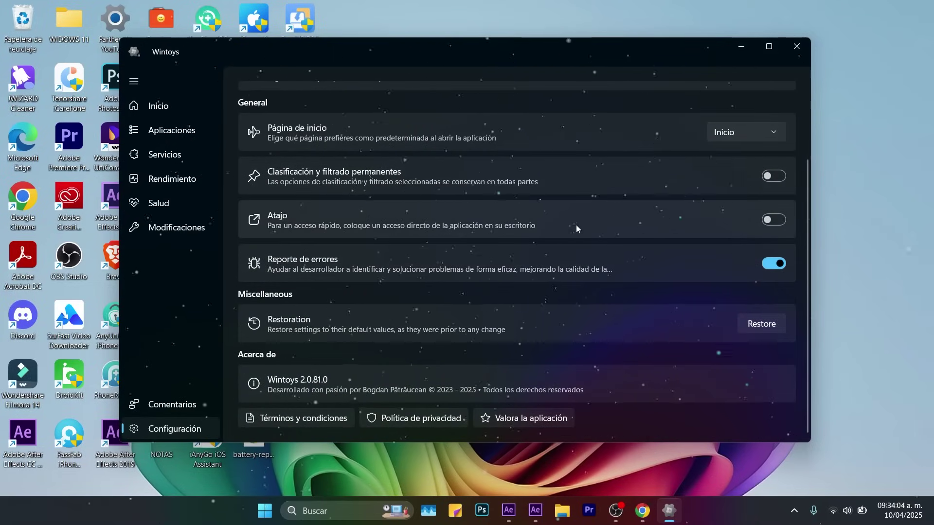
pyautogui.scroll(3, 500, 289)
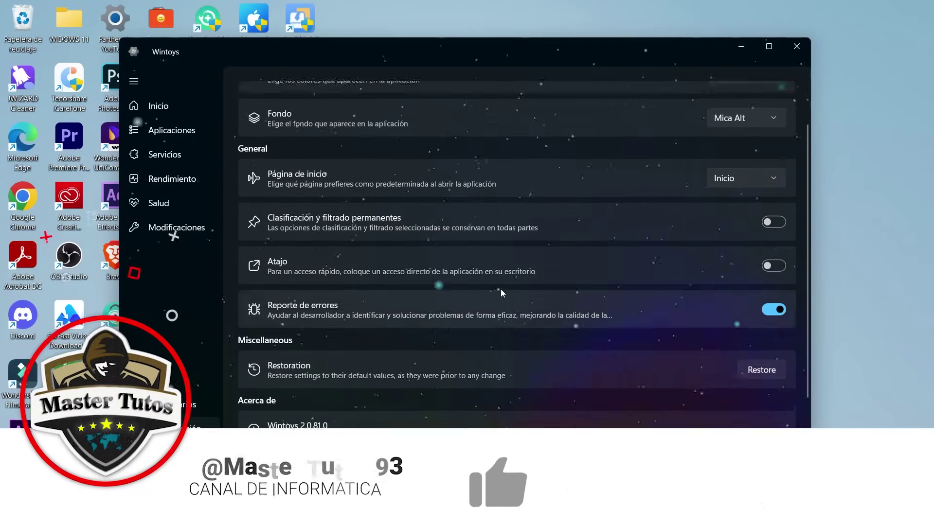
pyautogui.scroll(-3, 512, 319)
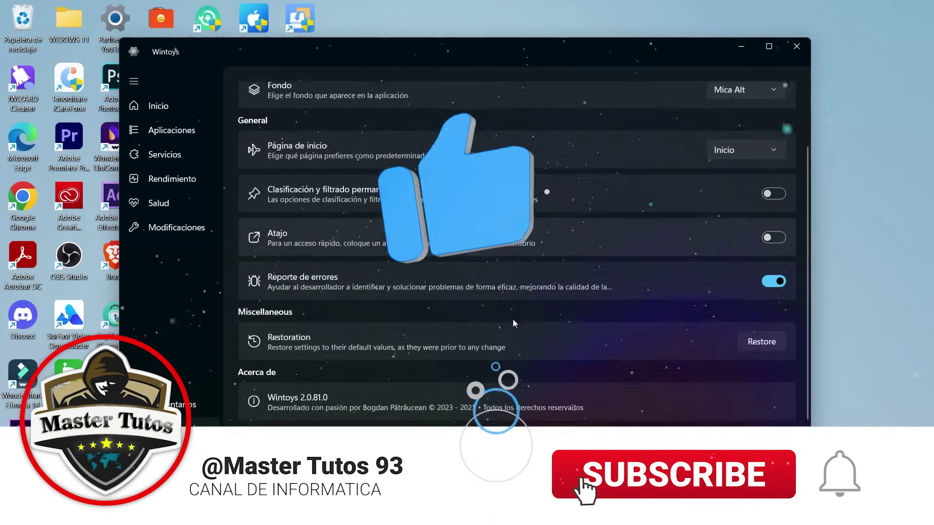